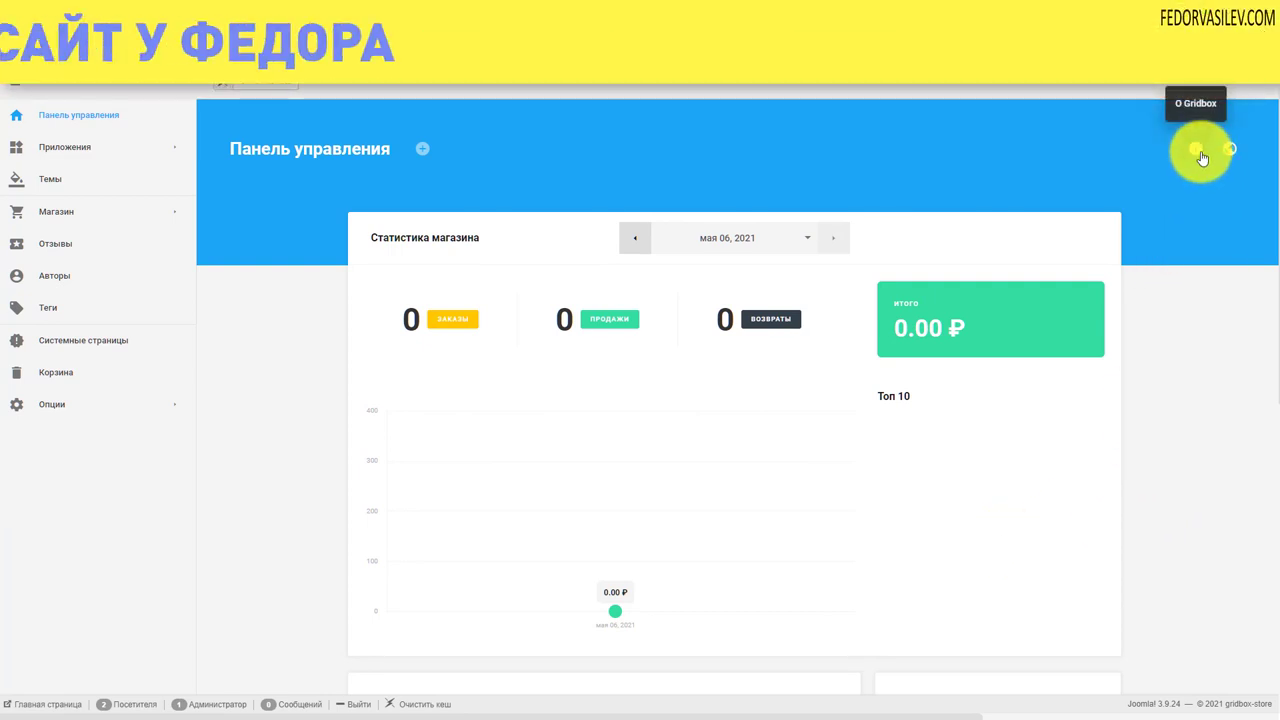
# - Check the installed Gridbox version in the product information
pyautogui.click(1196, 148)
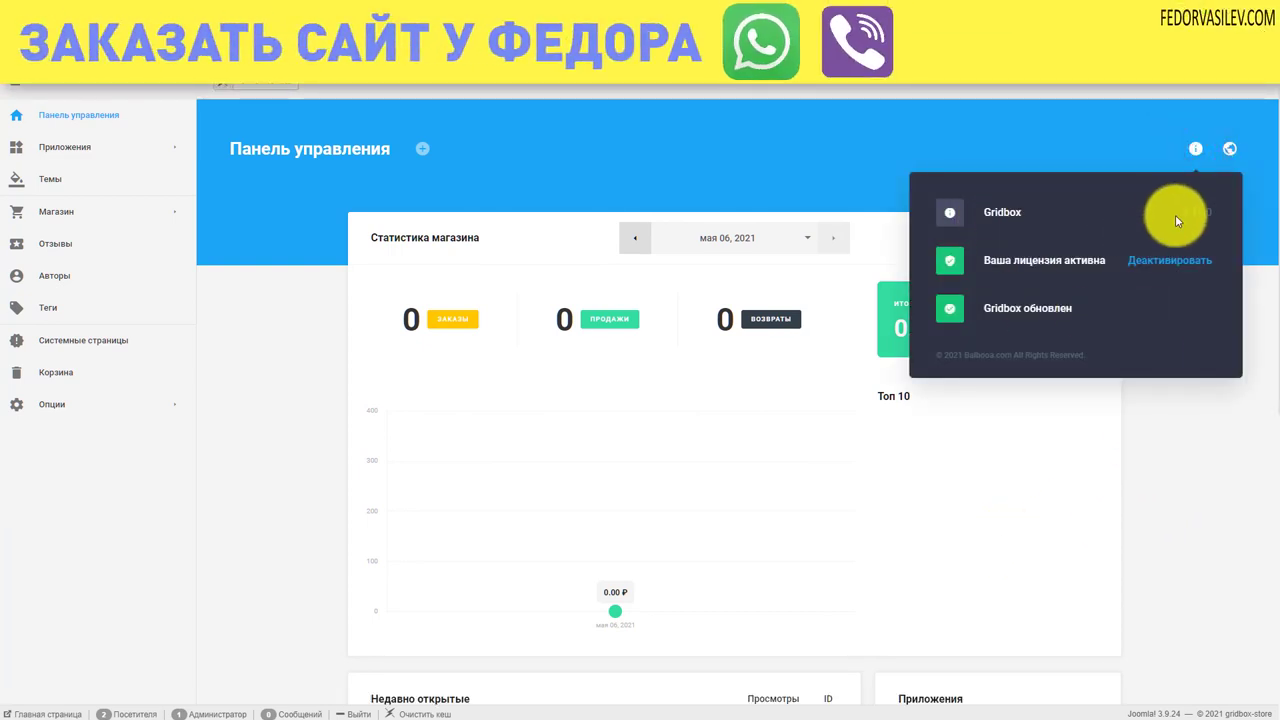
pyautogui.tripleClick(1213, 214)
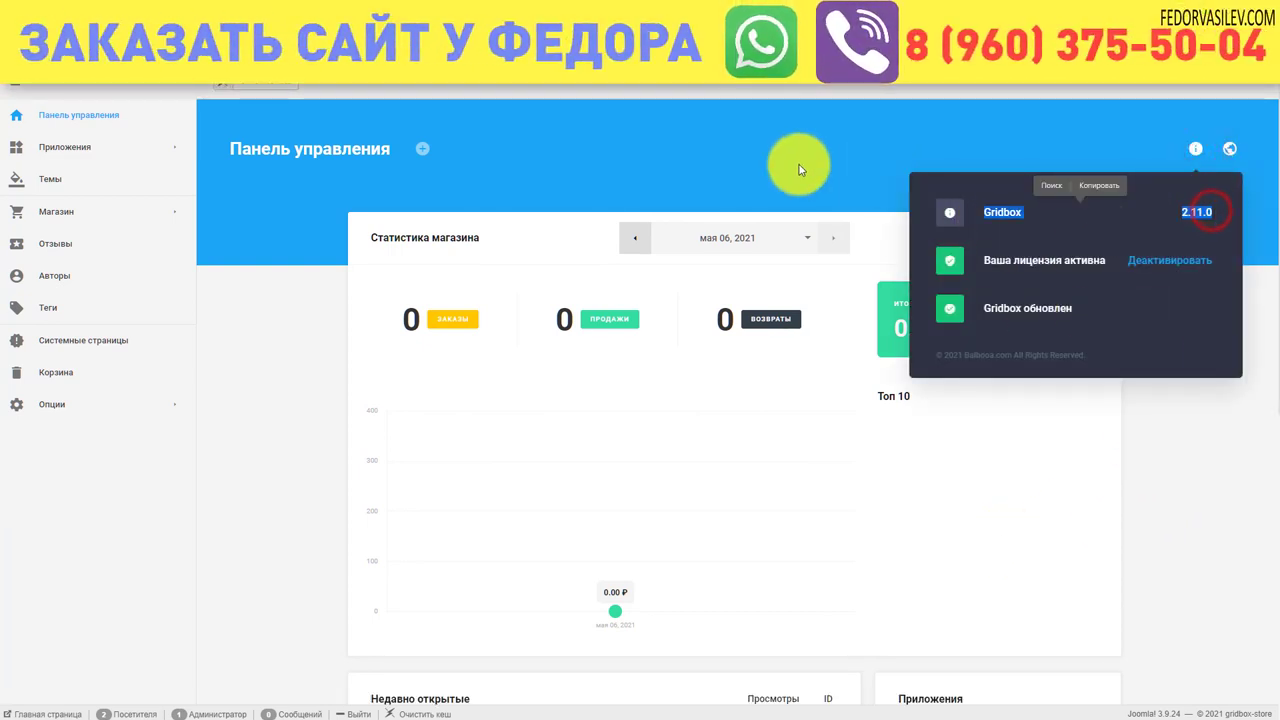
pyautogui.click(760, 152)
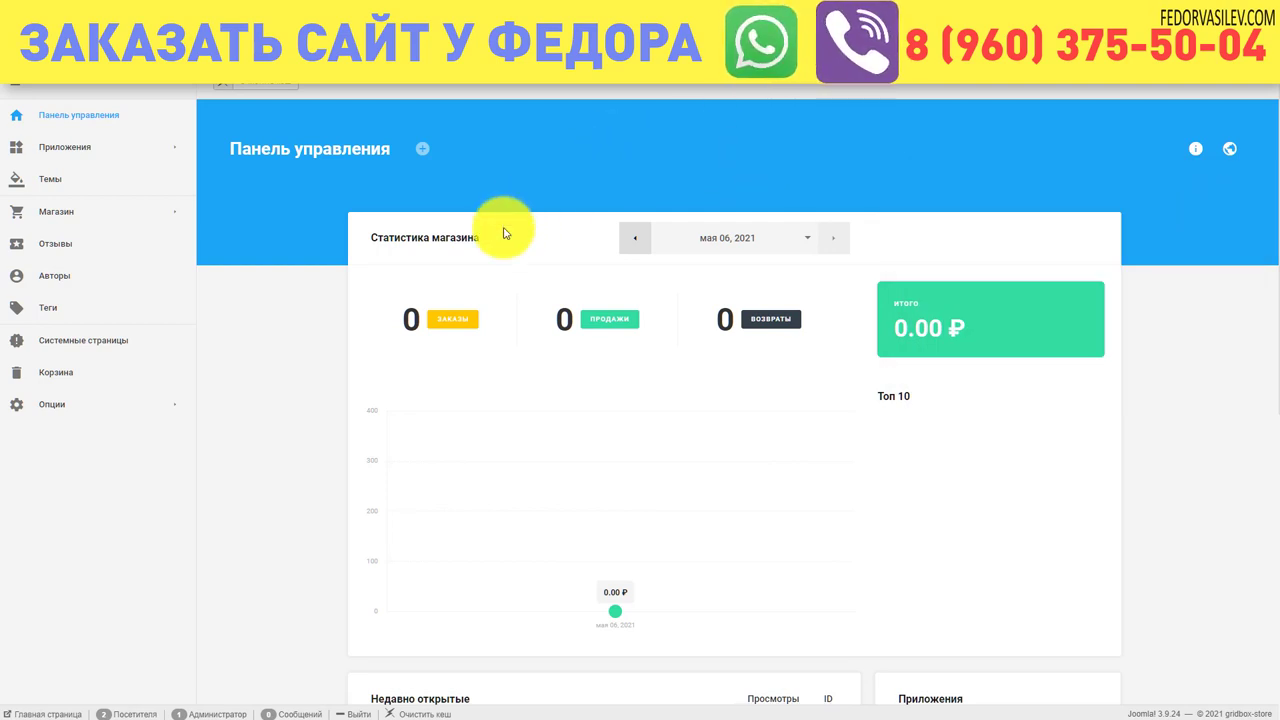
# - Open the CSV import/export dialog of the продажа одежды app, review the export fields and return to the import options
pyautogui.moveTo(64, 148)
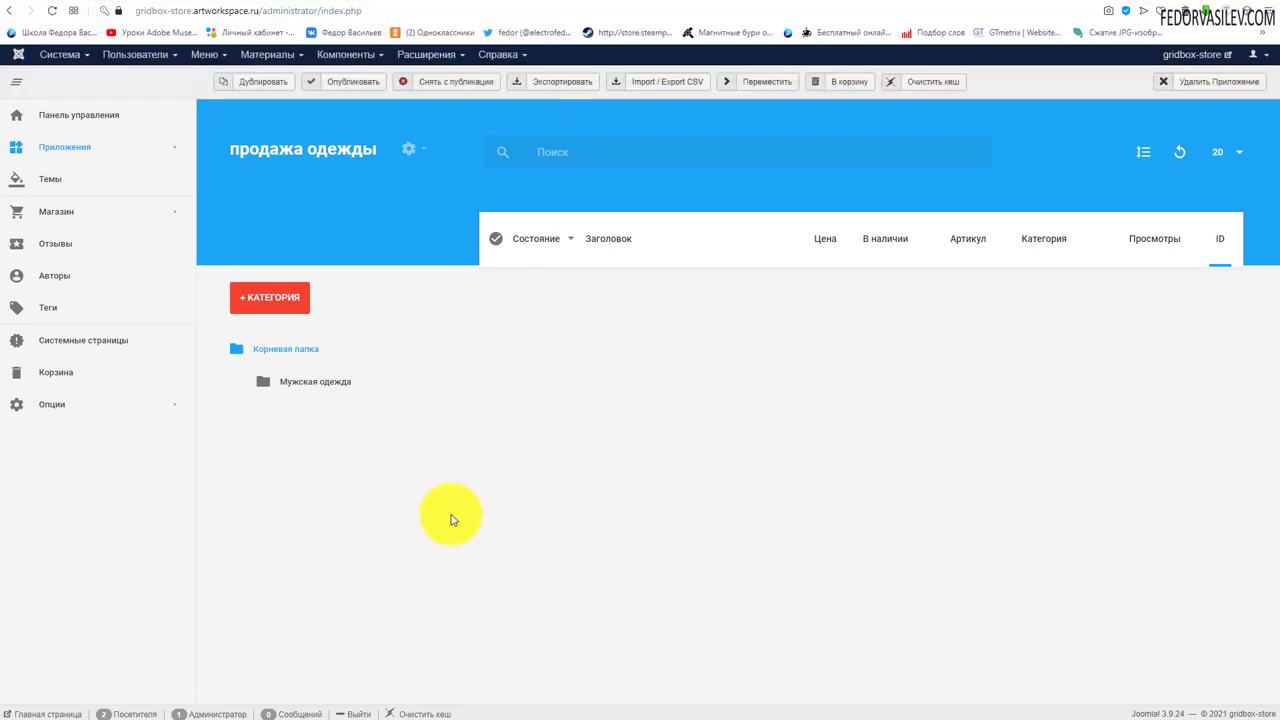
pyautogui.click(642, 86)
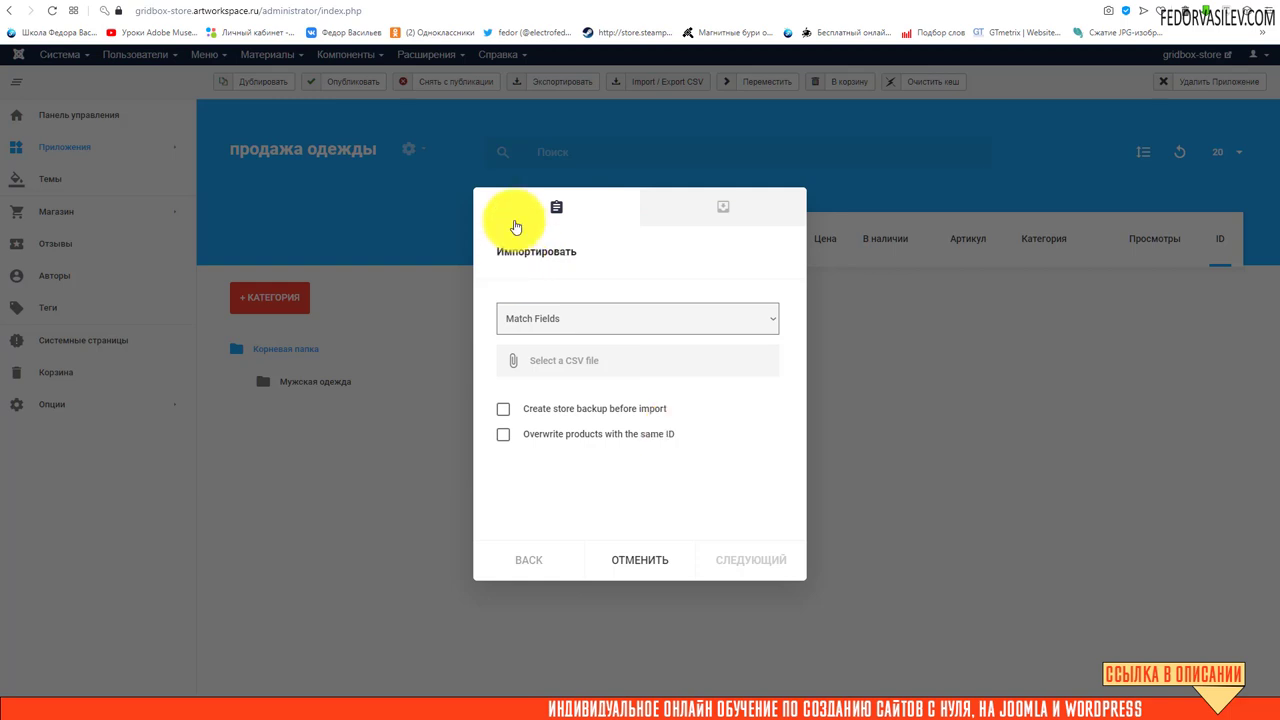
pyautogui.click(727, 208)
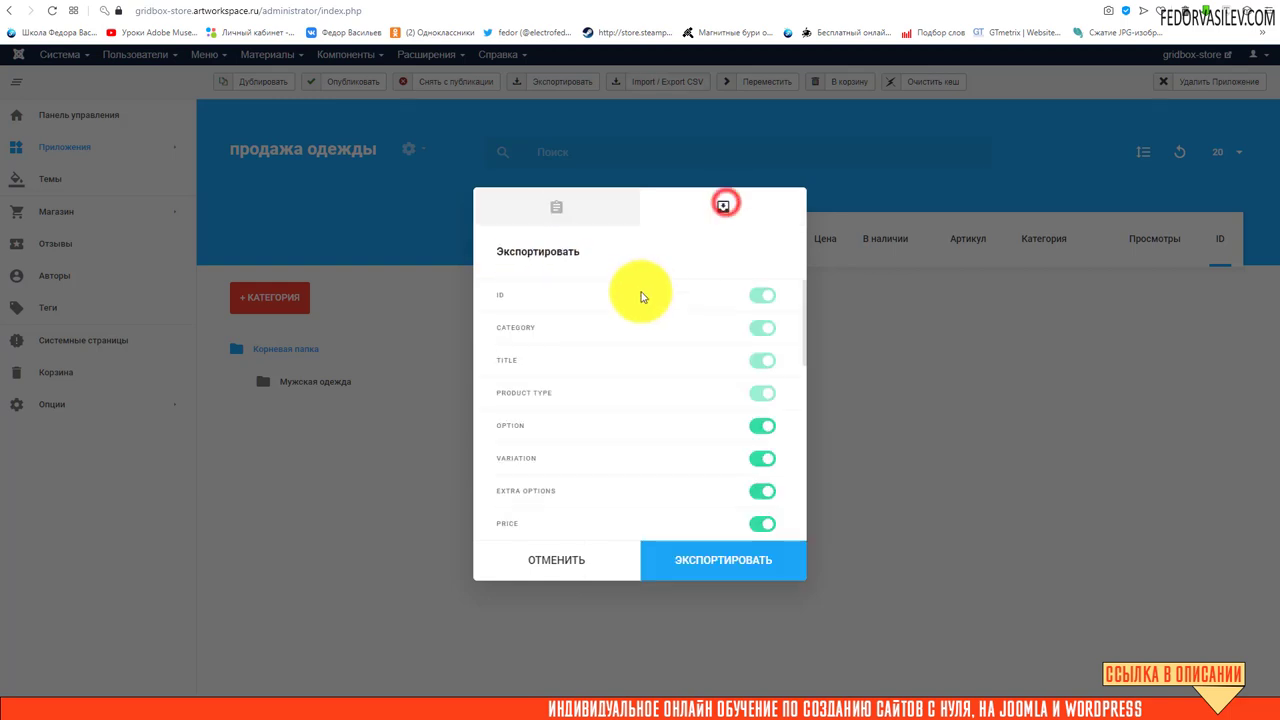
pyautogui.click(557, 210)
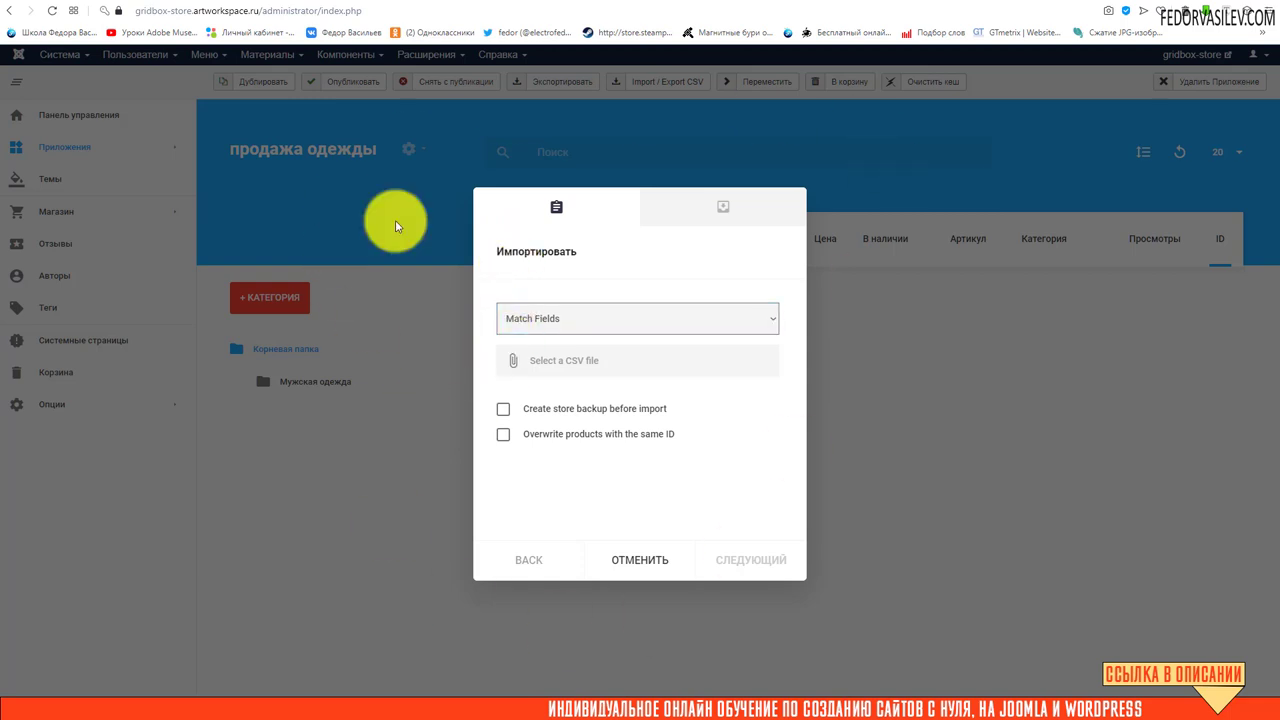
# - Switch to the WooCommerce product export, generate the CSV and save it as wc-product-export-6-5-2021-1620309531065.csv
pyautogui.click(610, 2)
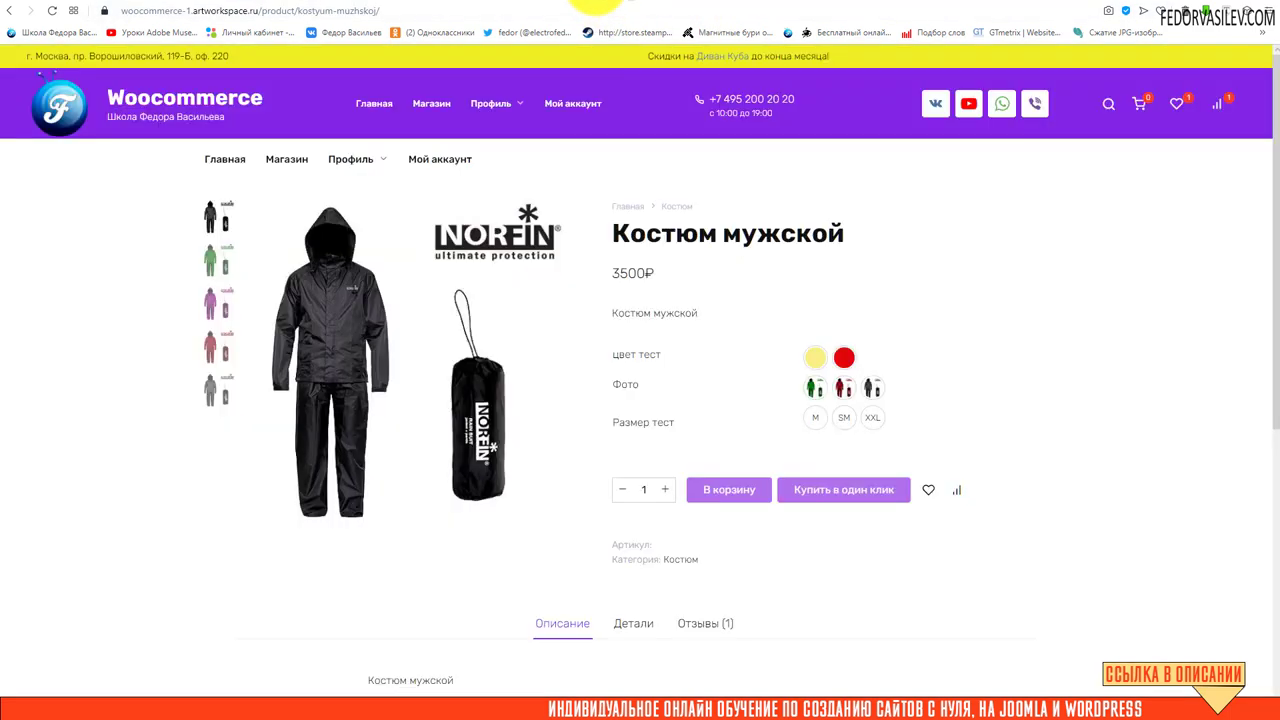
pyautogui.click(596, 2)
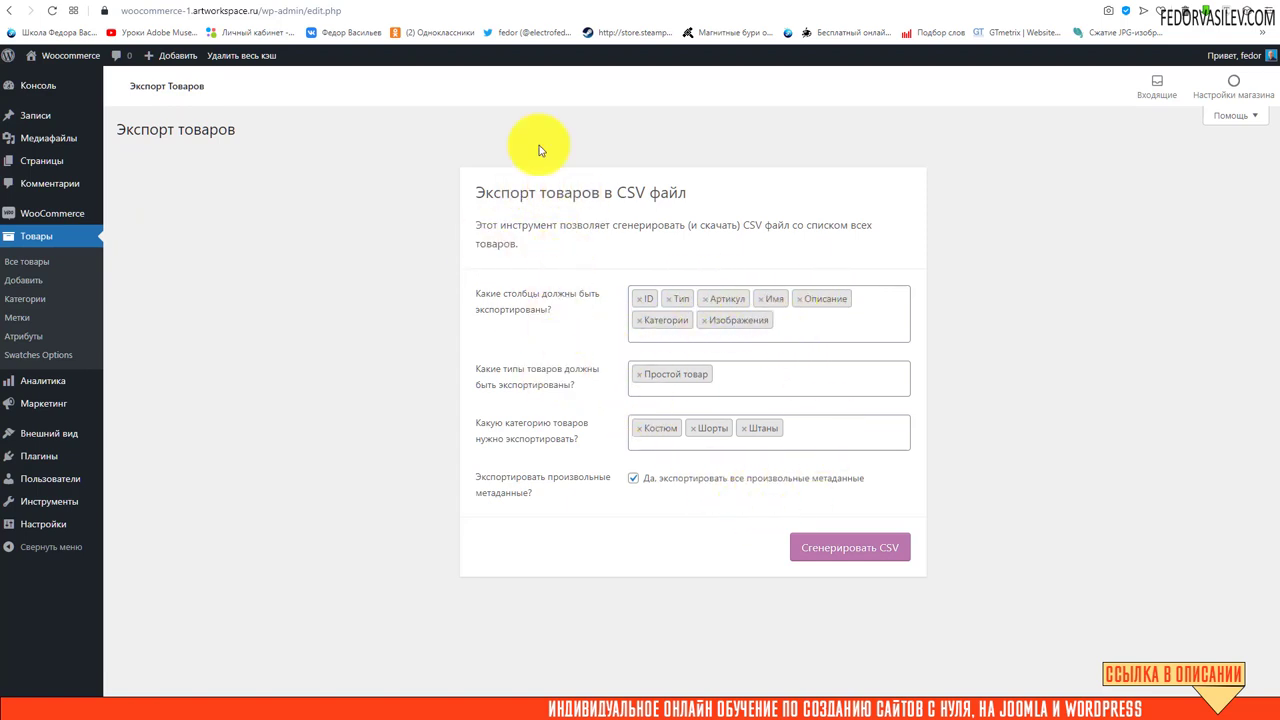
pyautogui.click(826, 546)
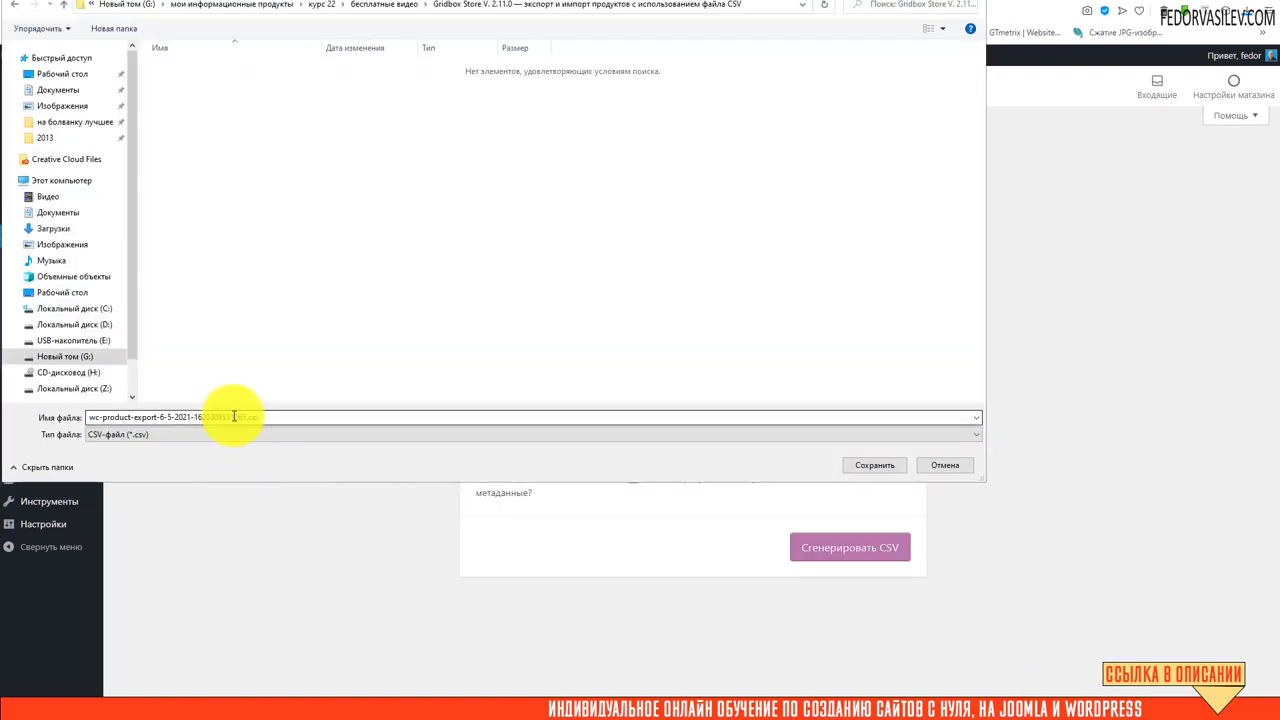
pyautogui.click(262, 416)
pyautogui.click(268, 416)
pyautogui.doubleClick(268, 416)
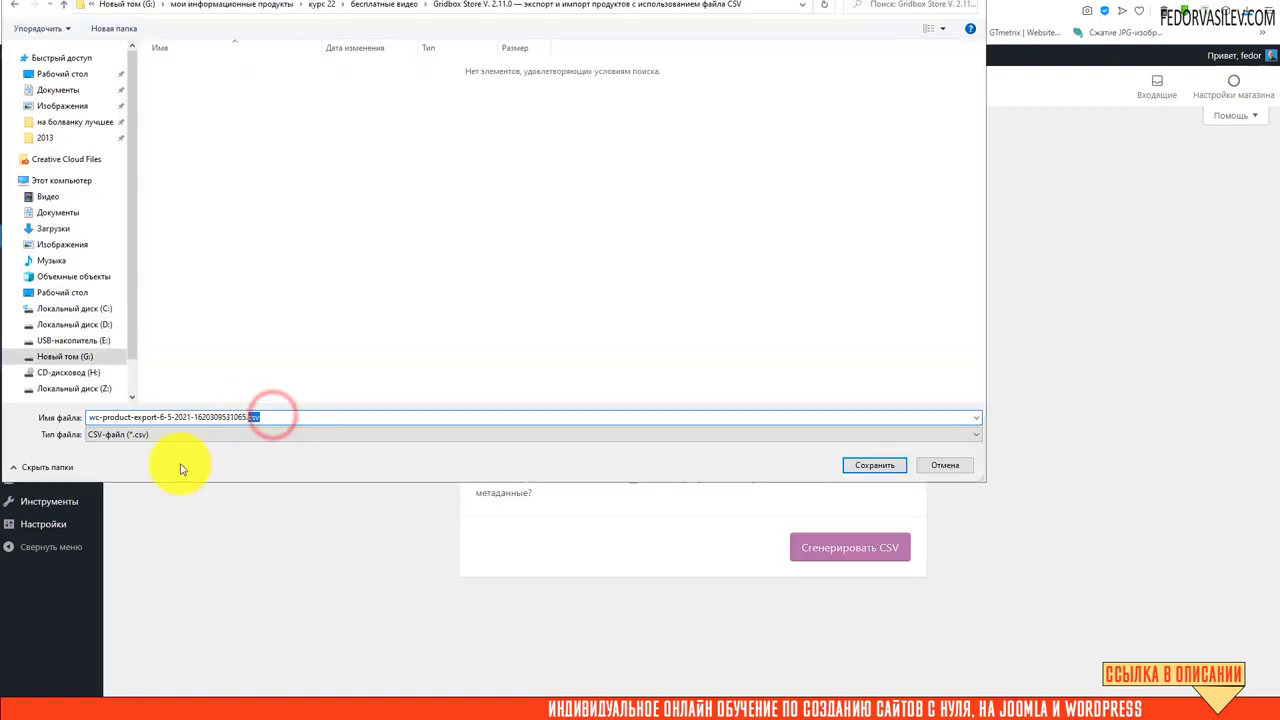
pyautogui.click(876, 466)
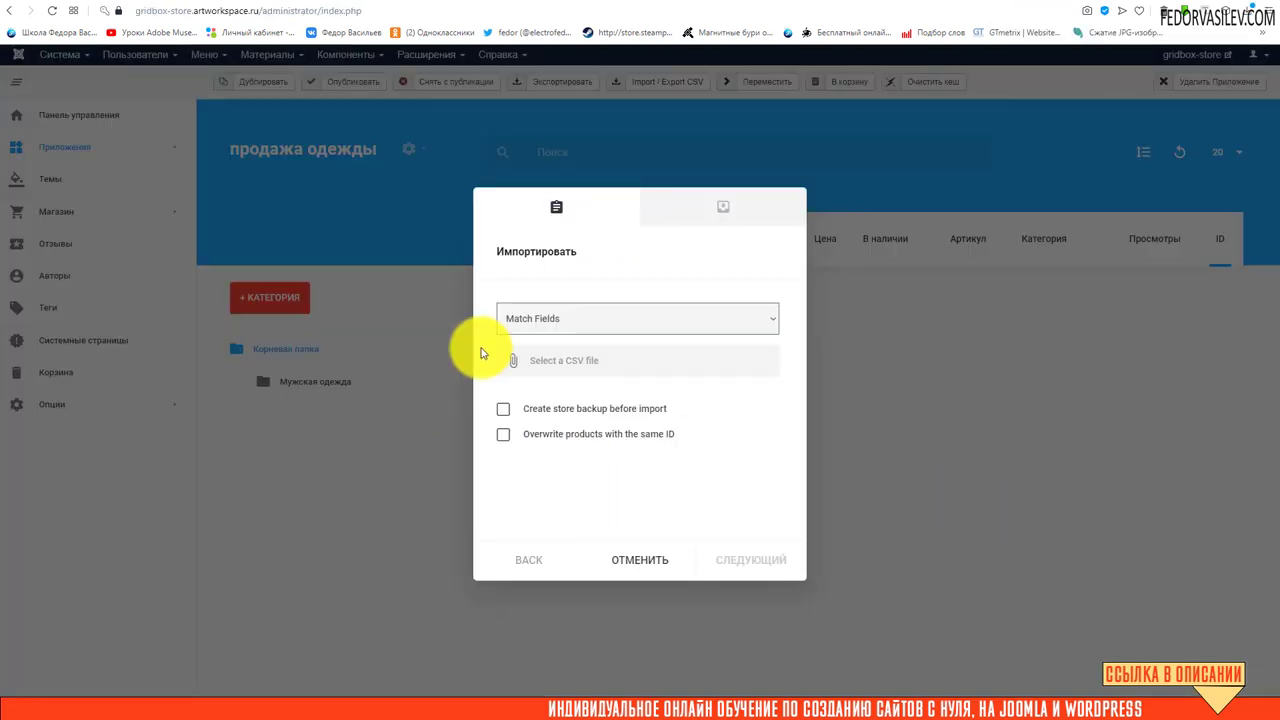
pyautogui.click(543, 318)
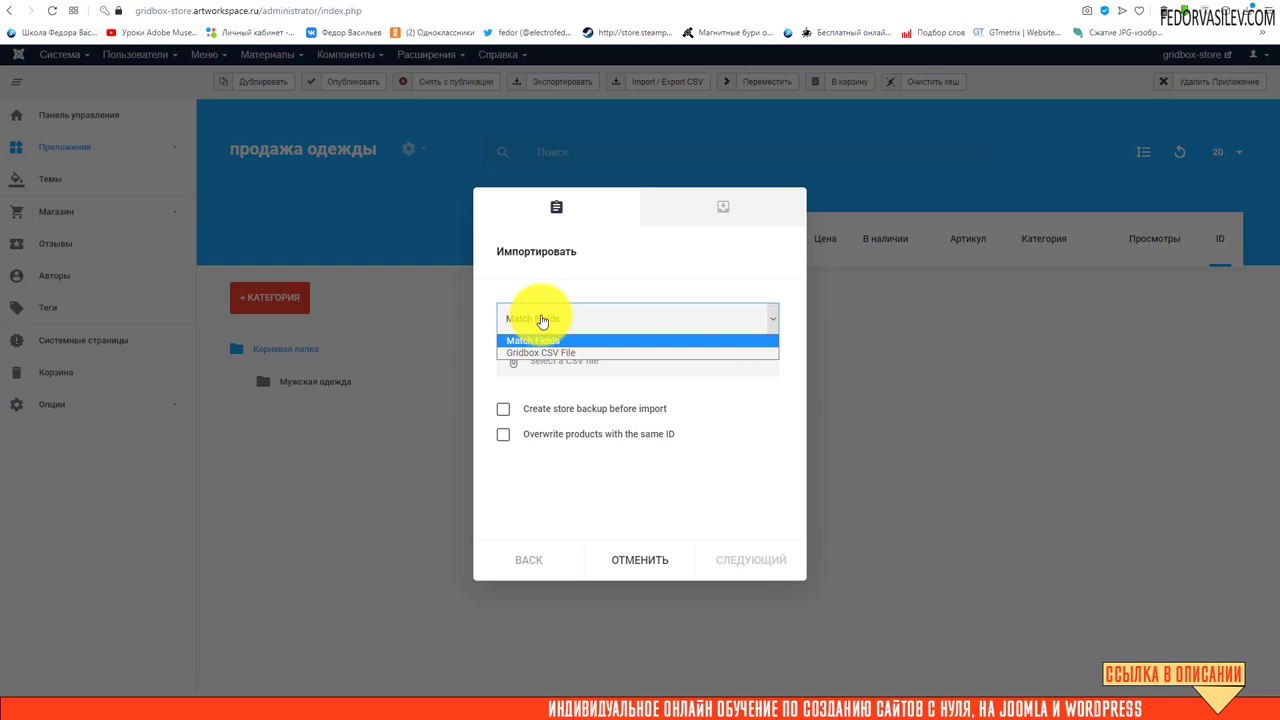
pyautogui.click(545, 354)
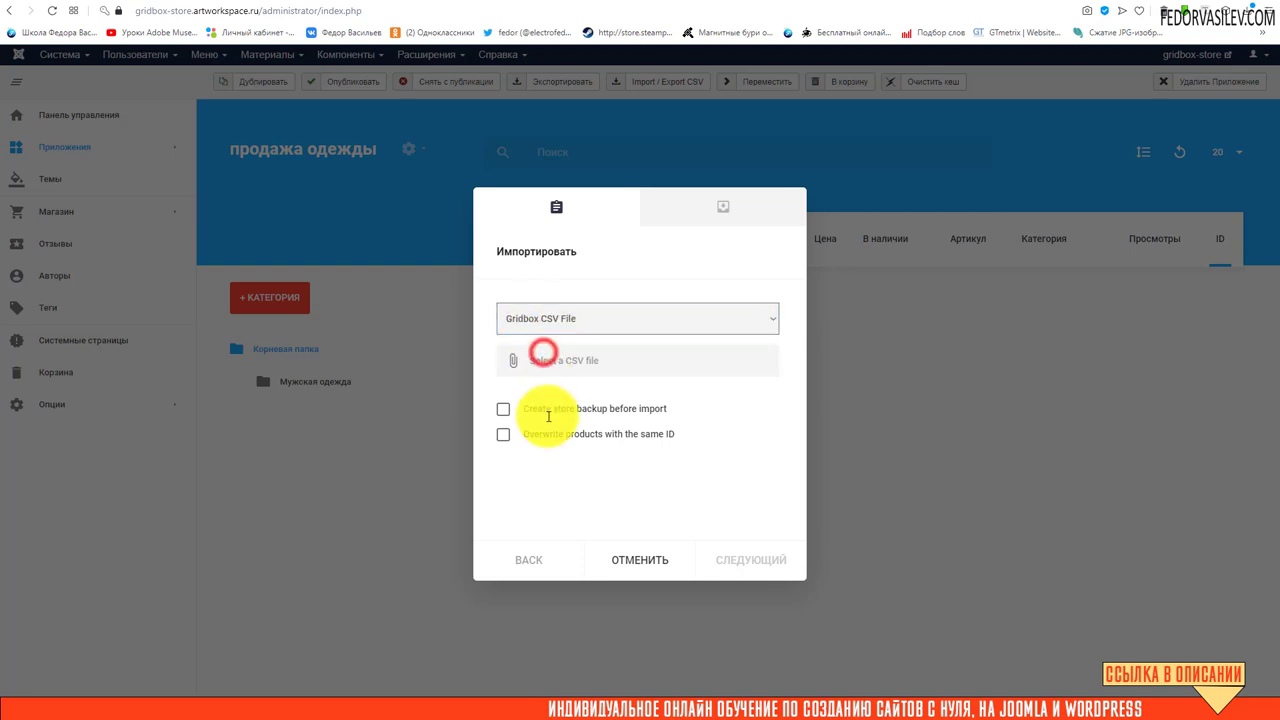
pyautogui.click(541, 318)
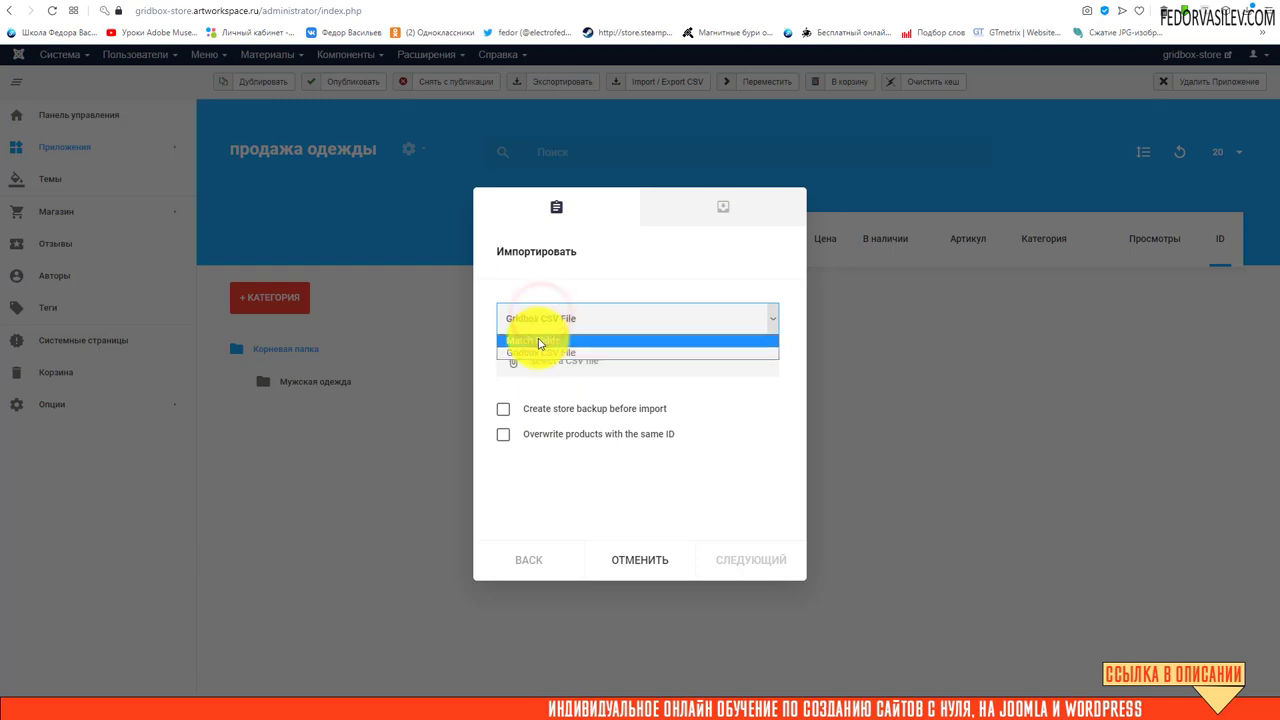
pyautogui.click(539, 341)
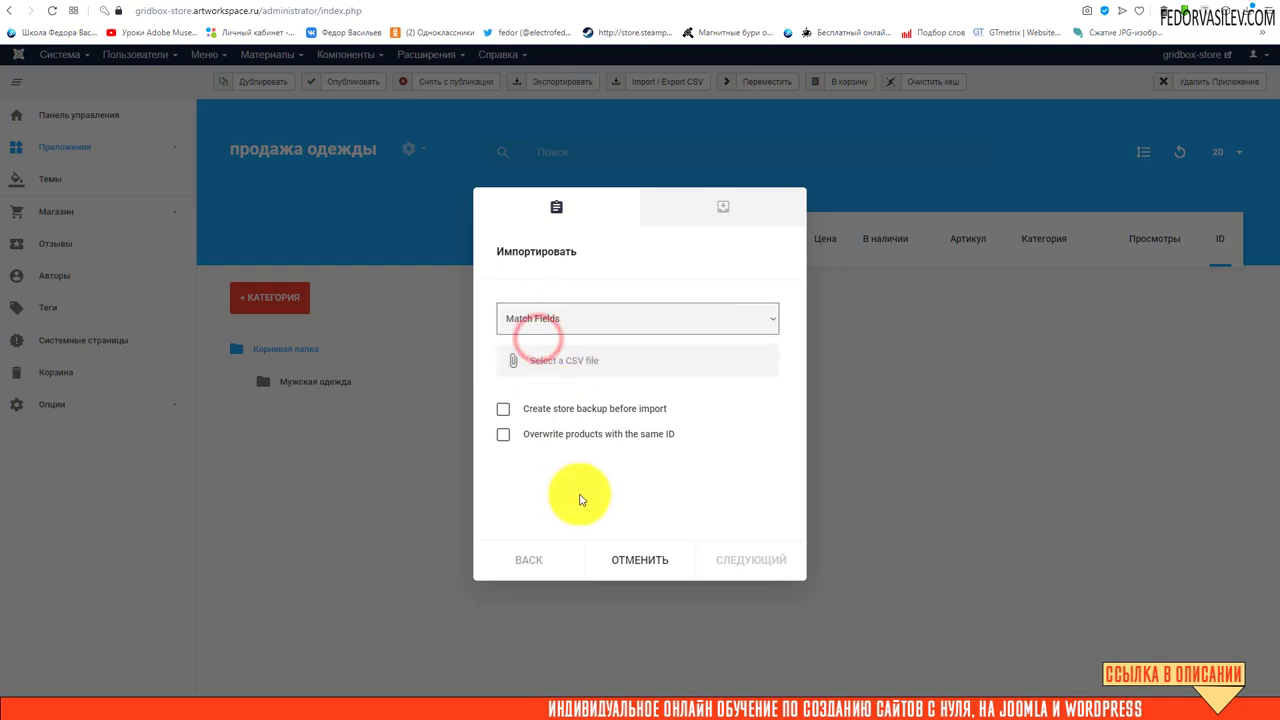
# - Choose wc-product-export-6-5-2021-1620309531065.csv as the file to import into Gridbox with Match Fields
pyautogui.click(523, 360)
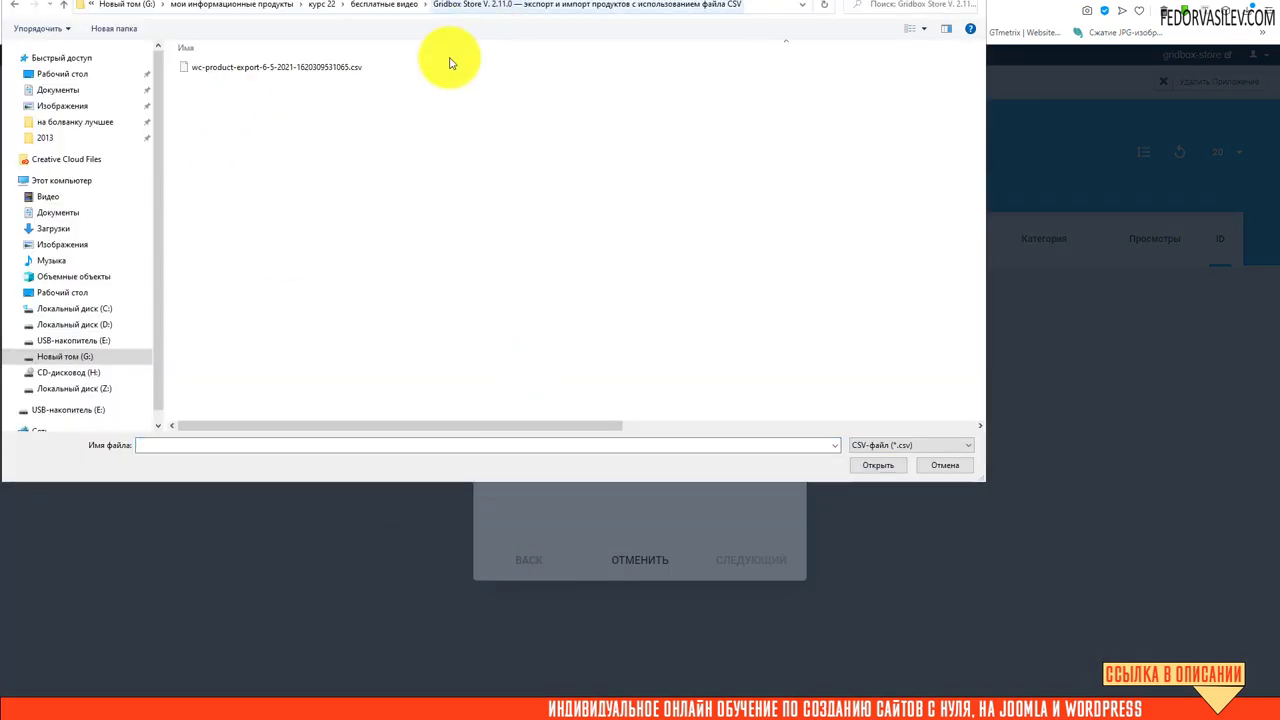
pyautogui.click(338, 68)
pyautogui.click(856, 467)
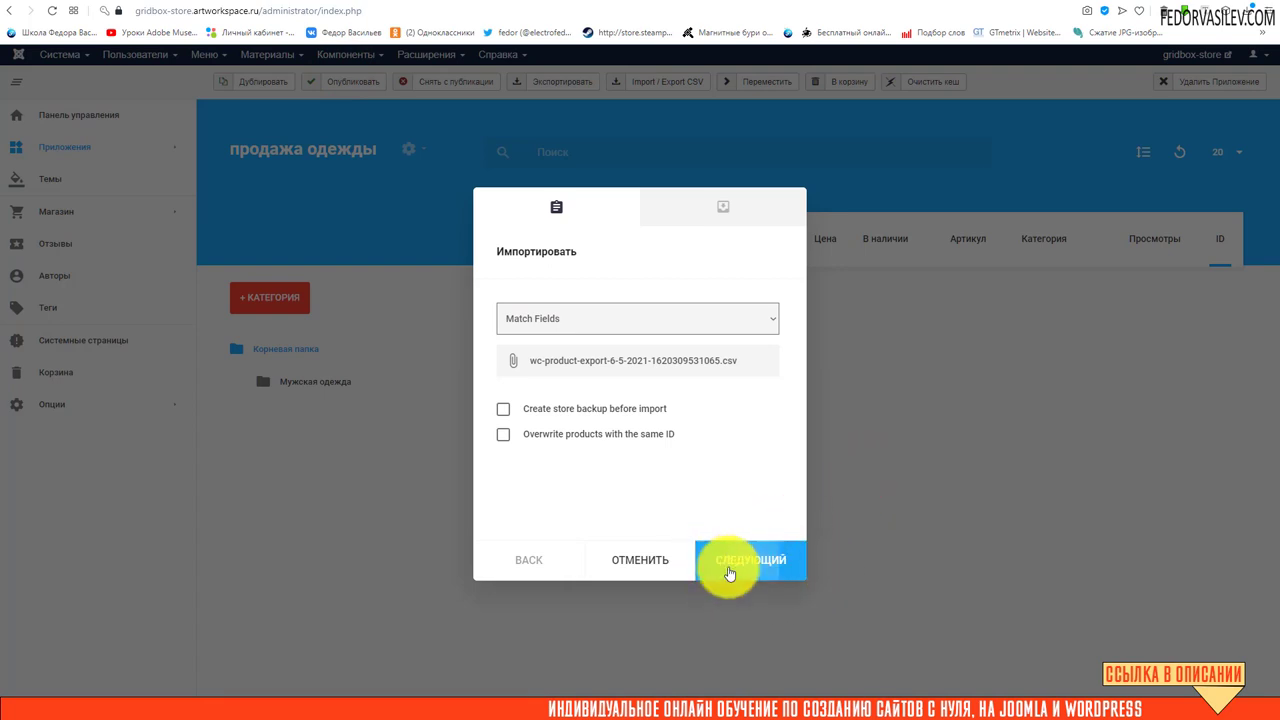
pyautogui.click(730, 572)
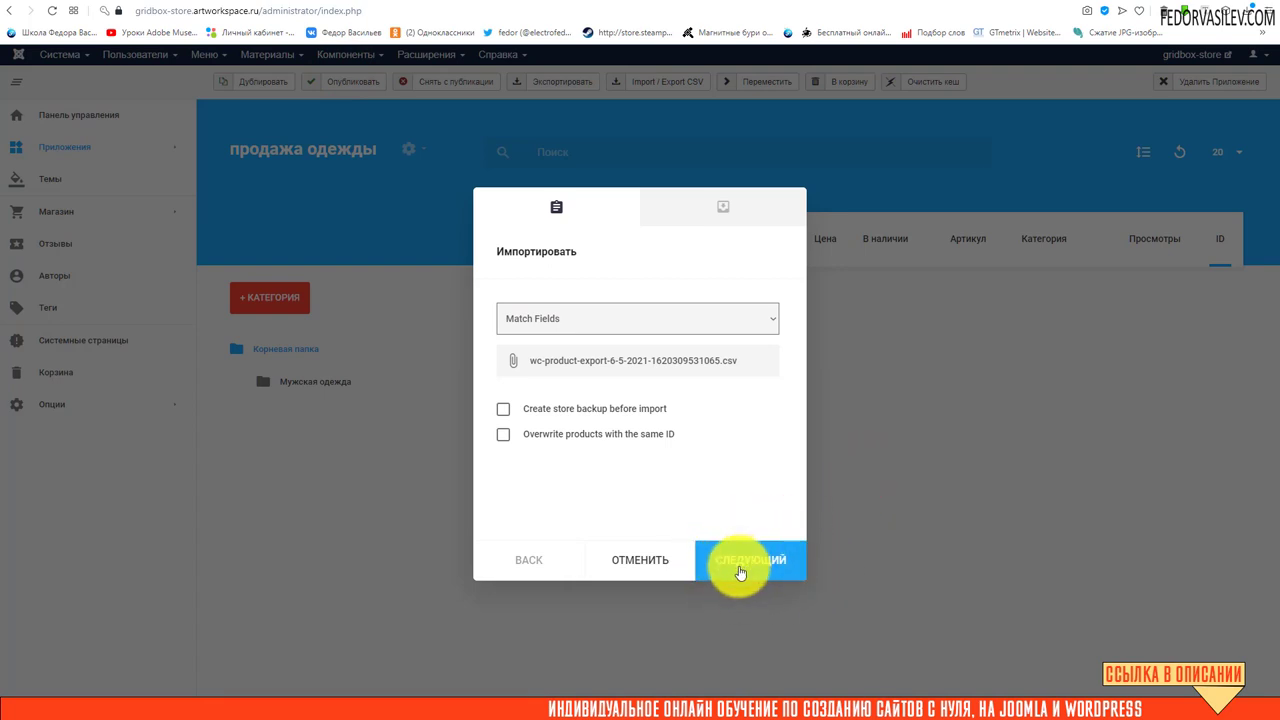
# - Enable the store backup before import and overwriting of products with the same ID, and proceed to field matching
pyautogui.click(503, 408)
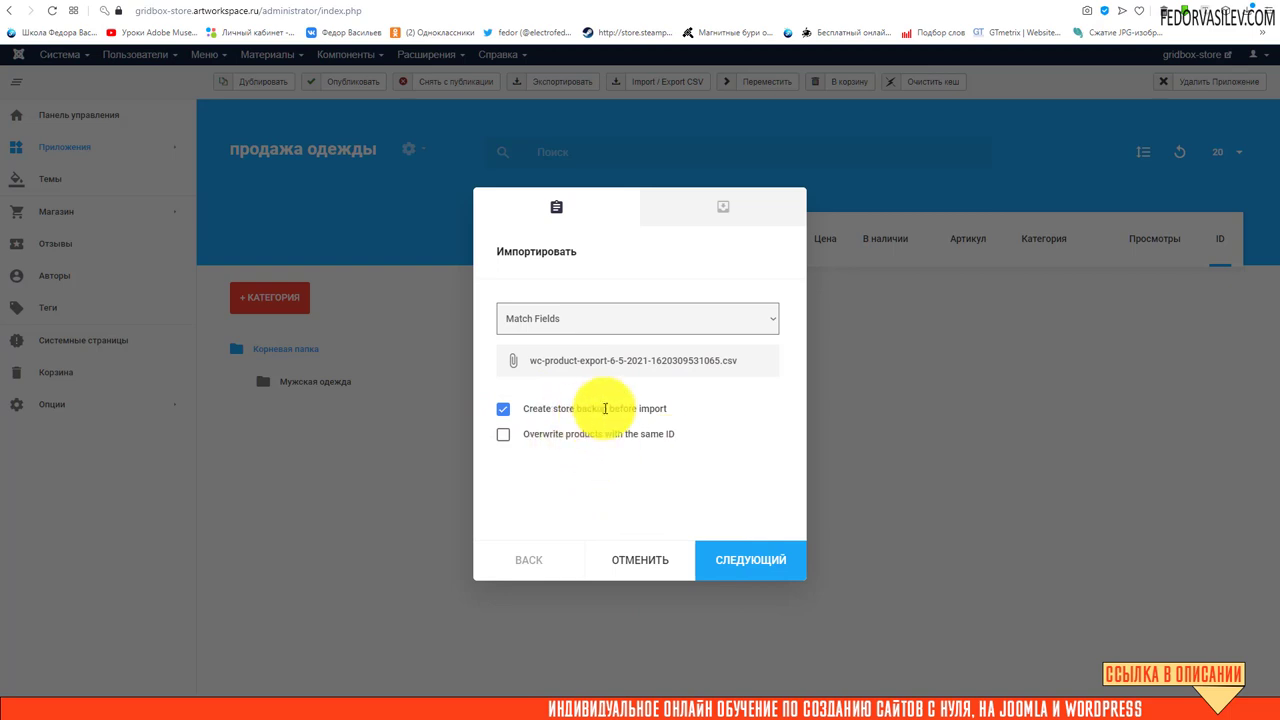
pyautogui.click(508, 436)
pyautogui.click(737, 560)
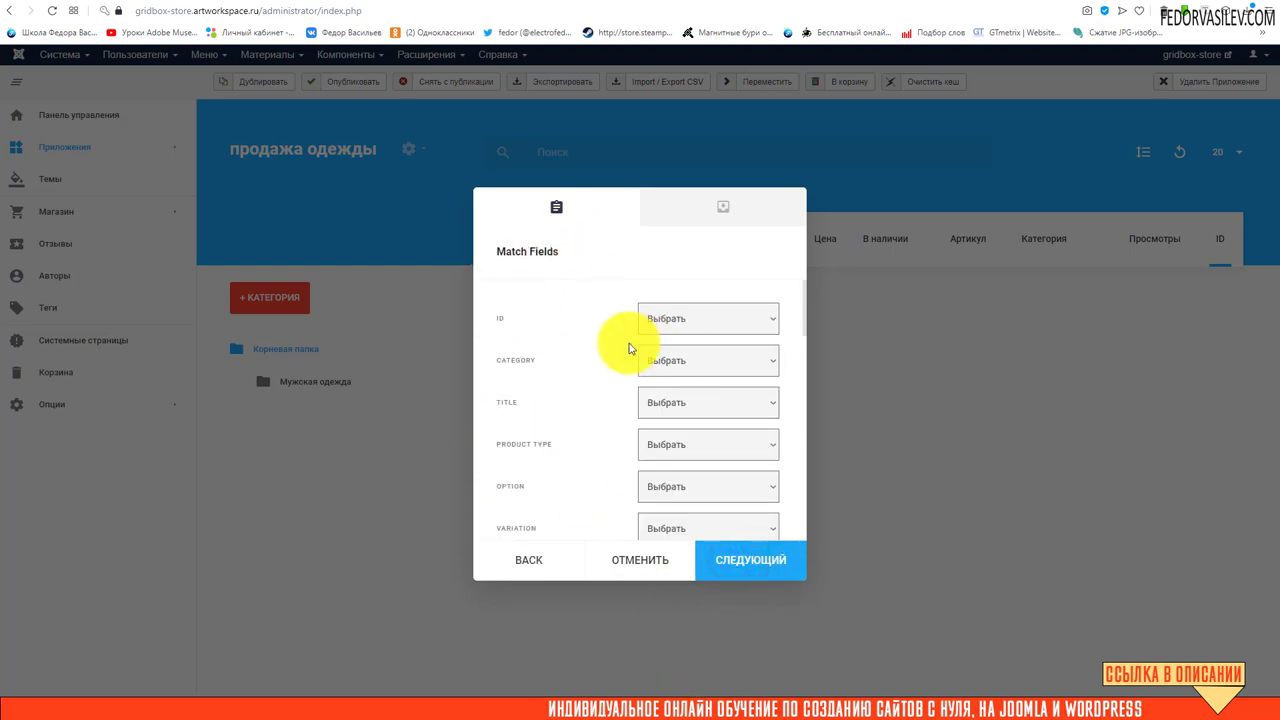
# - Review the list of store fields and match the ID field to the CSV column ID
pyautogui.scroll(-10, 670, 372)
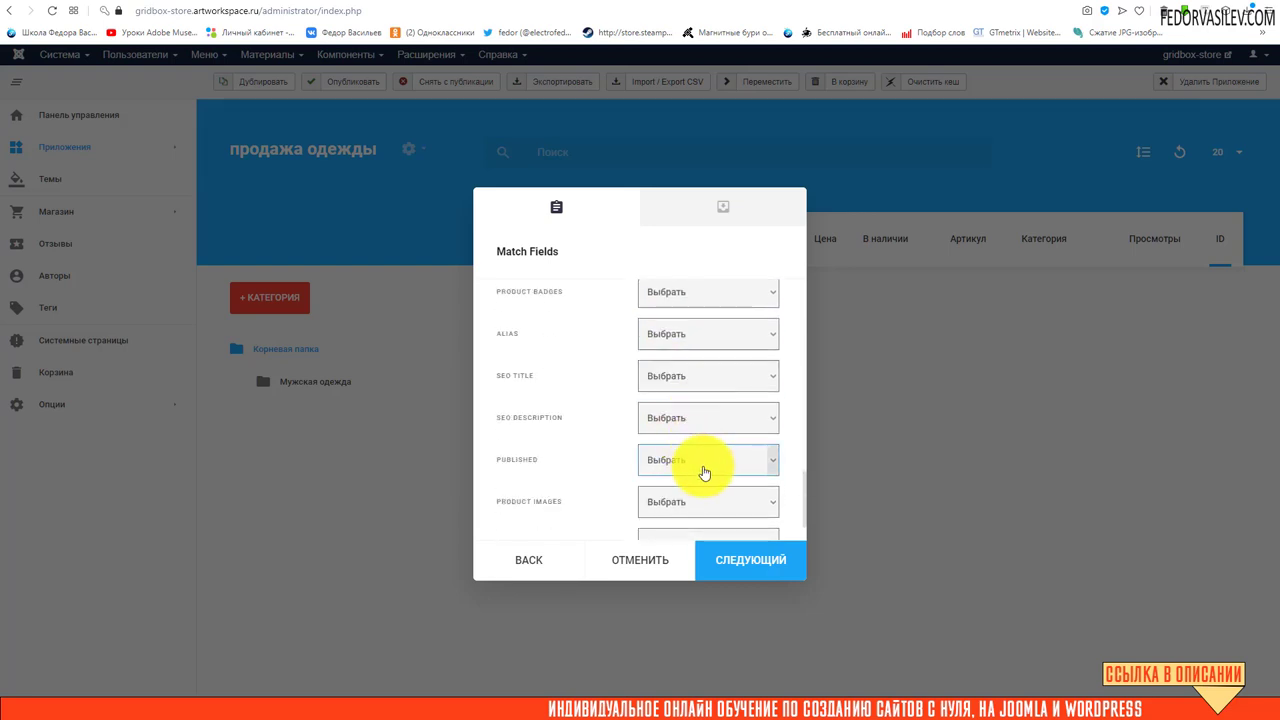
pyautogui.scroll(10, 703, 463)
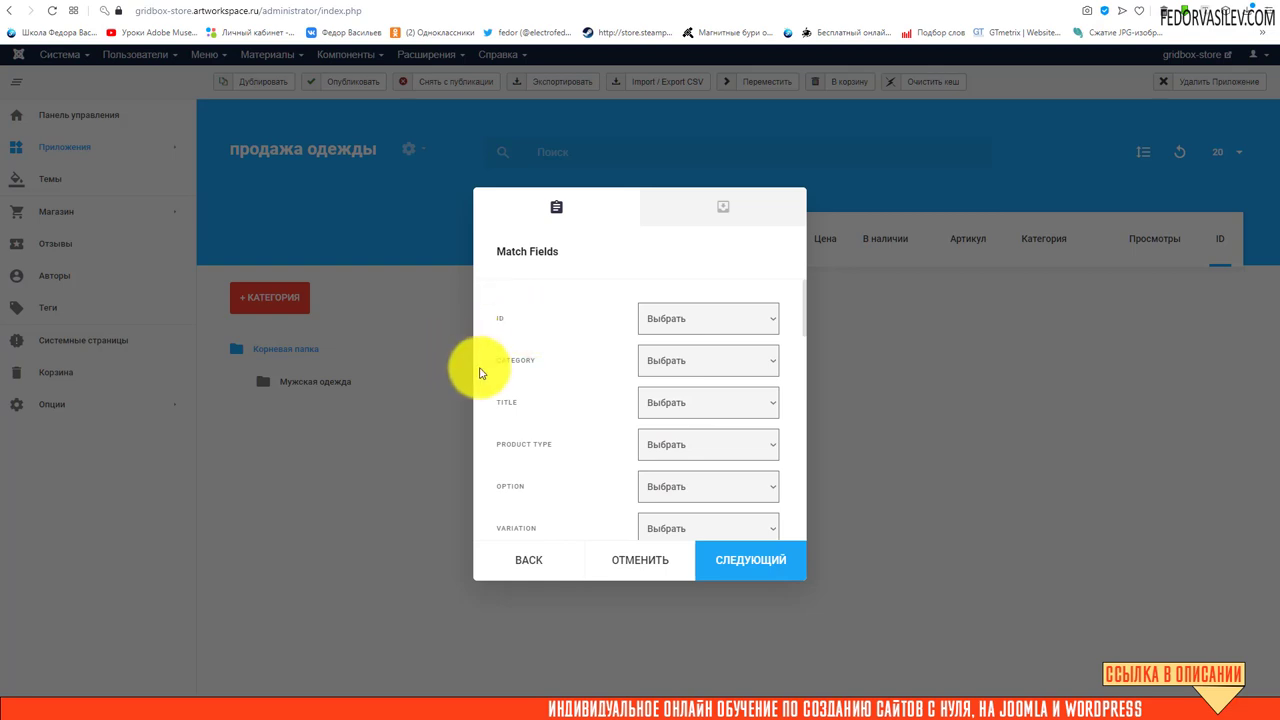
pyautogui.scroll(-3, 600, 443)
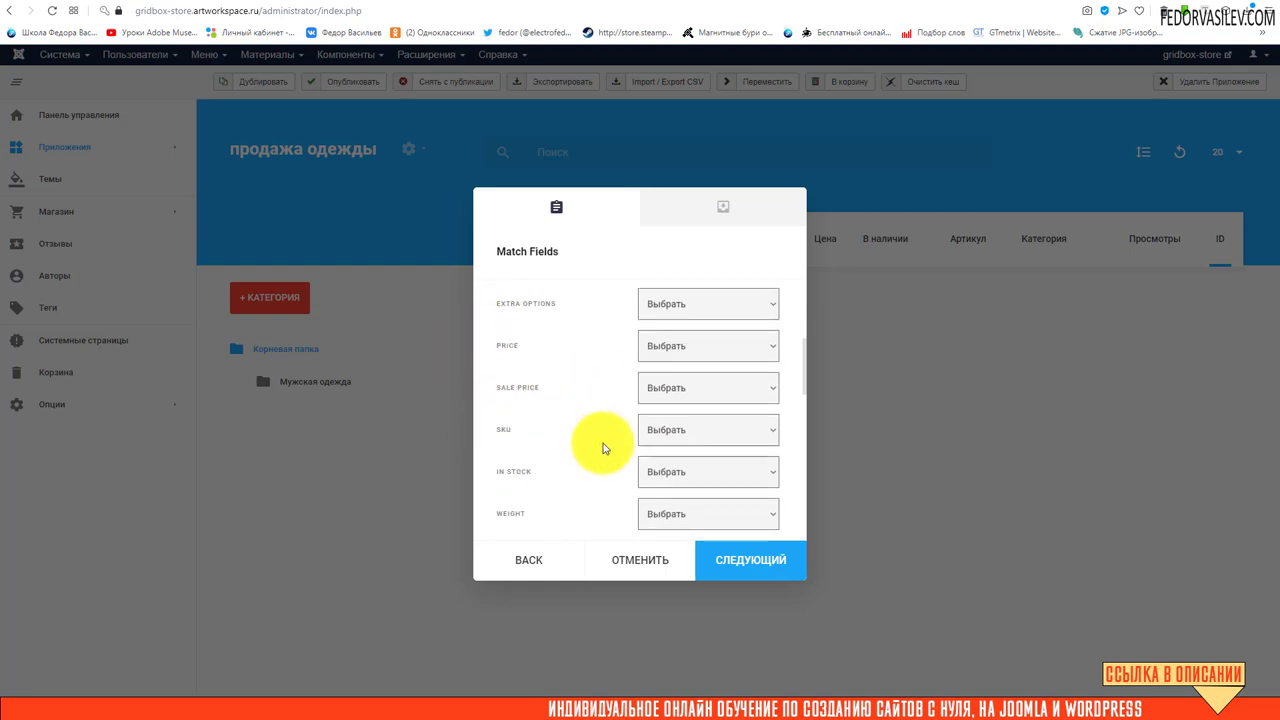
pyautogui.scroll(3, 600, 443)
pyautogui.click(668, 318)
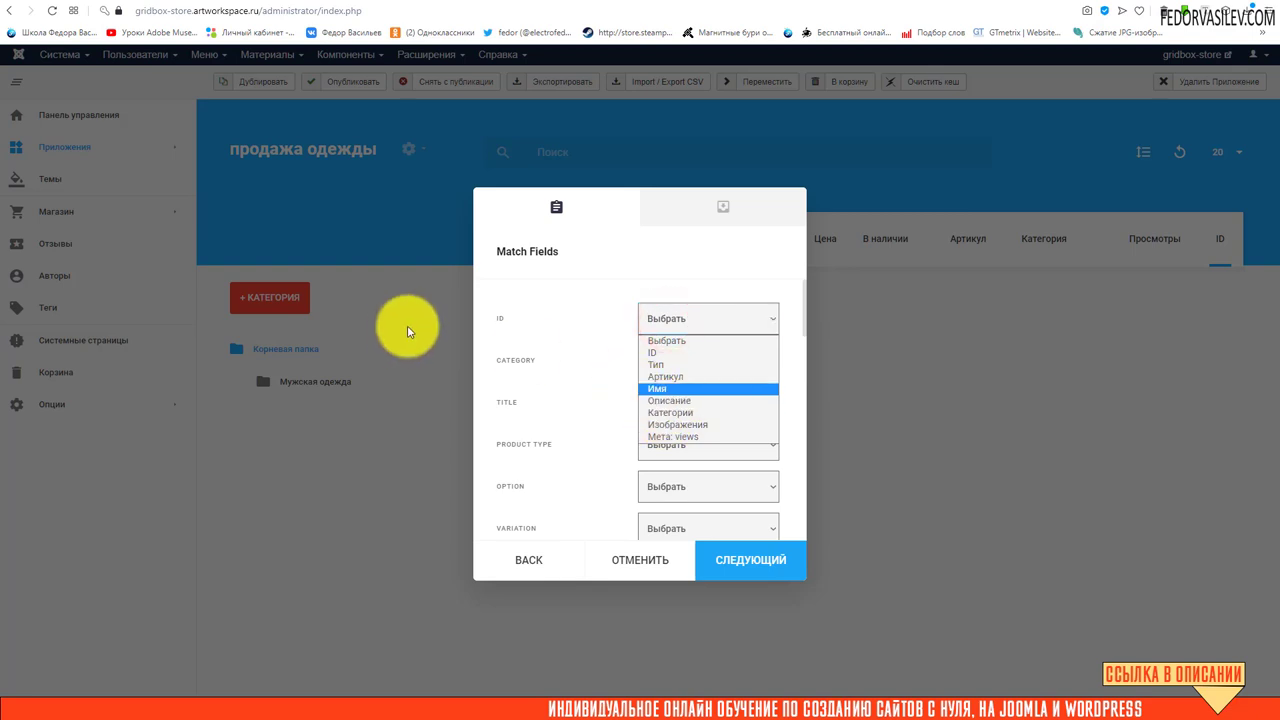
pyautogui.click(657, 352)
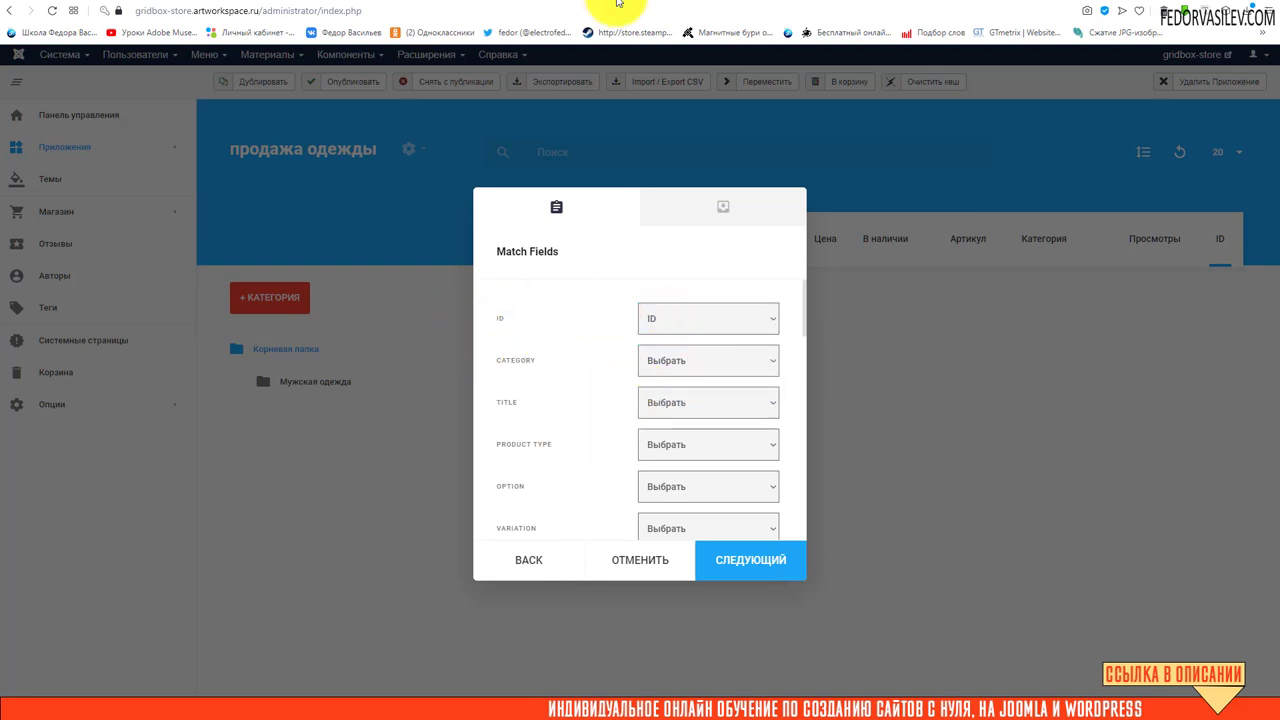
# - Match the Category field to the CSV column Категории and the Title field to Имя
pyautogui.click(514, 206)
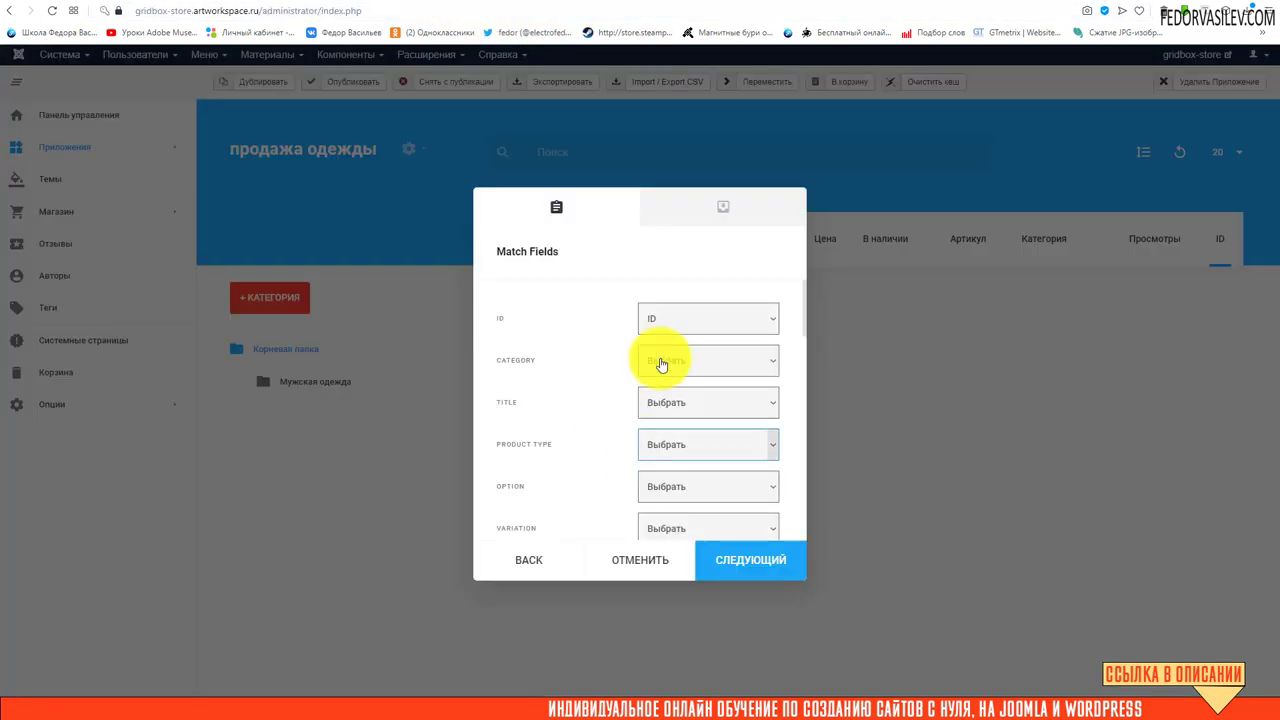
pyautogui.scroll(-3, 684, 384)
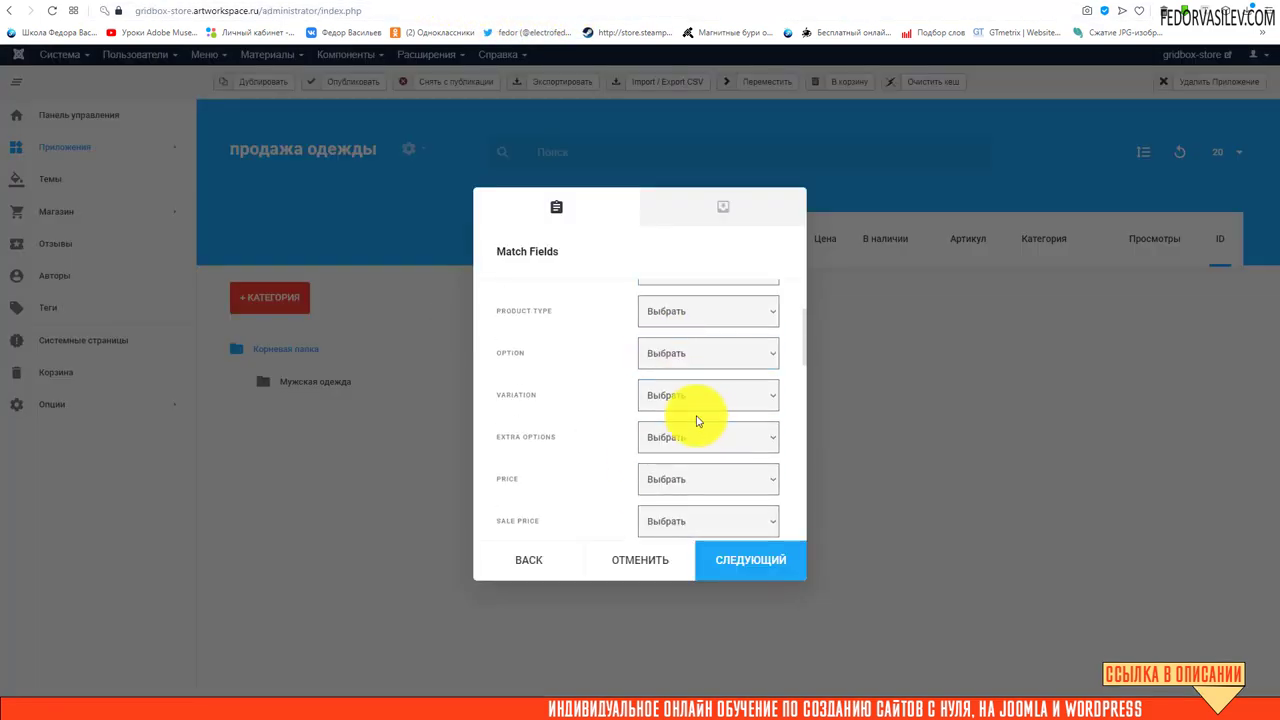
pyautogui.scroll(3, 715, 474)
pyautogui.click(664, 375)
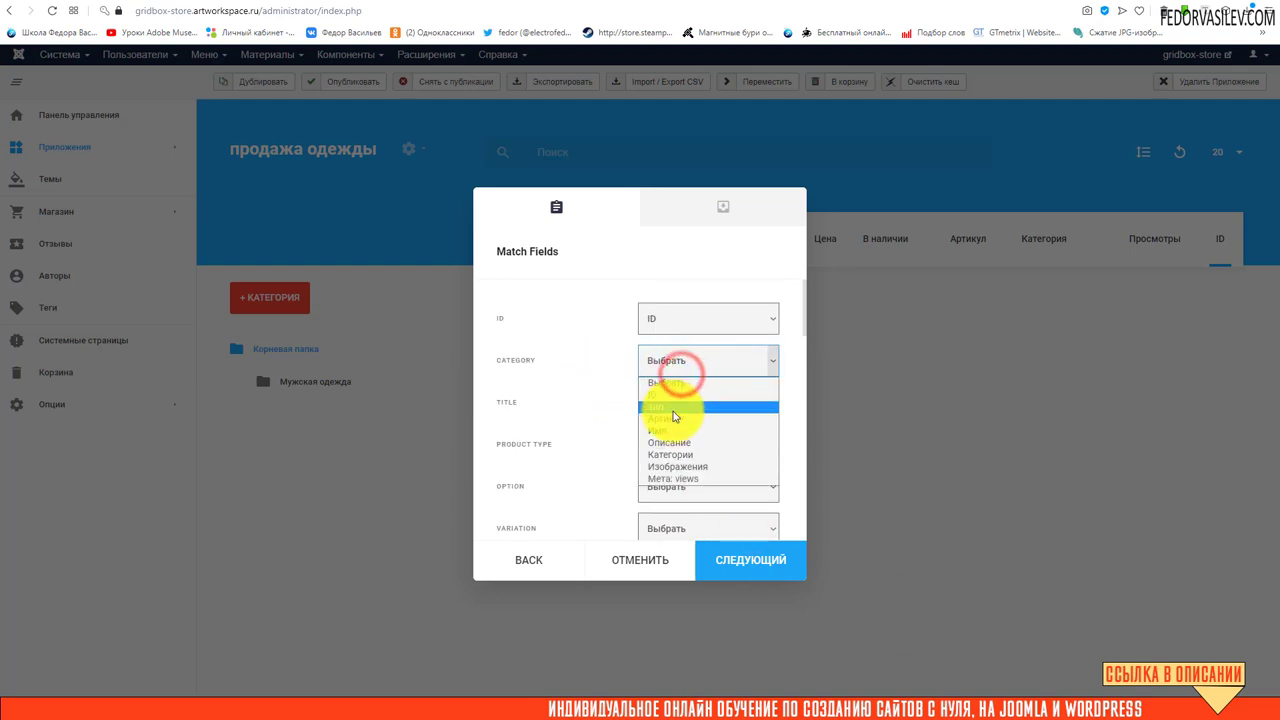
pyautogui.click(677, 455)
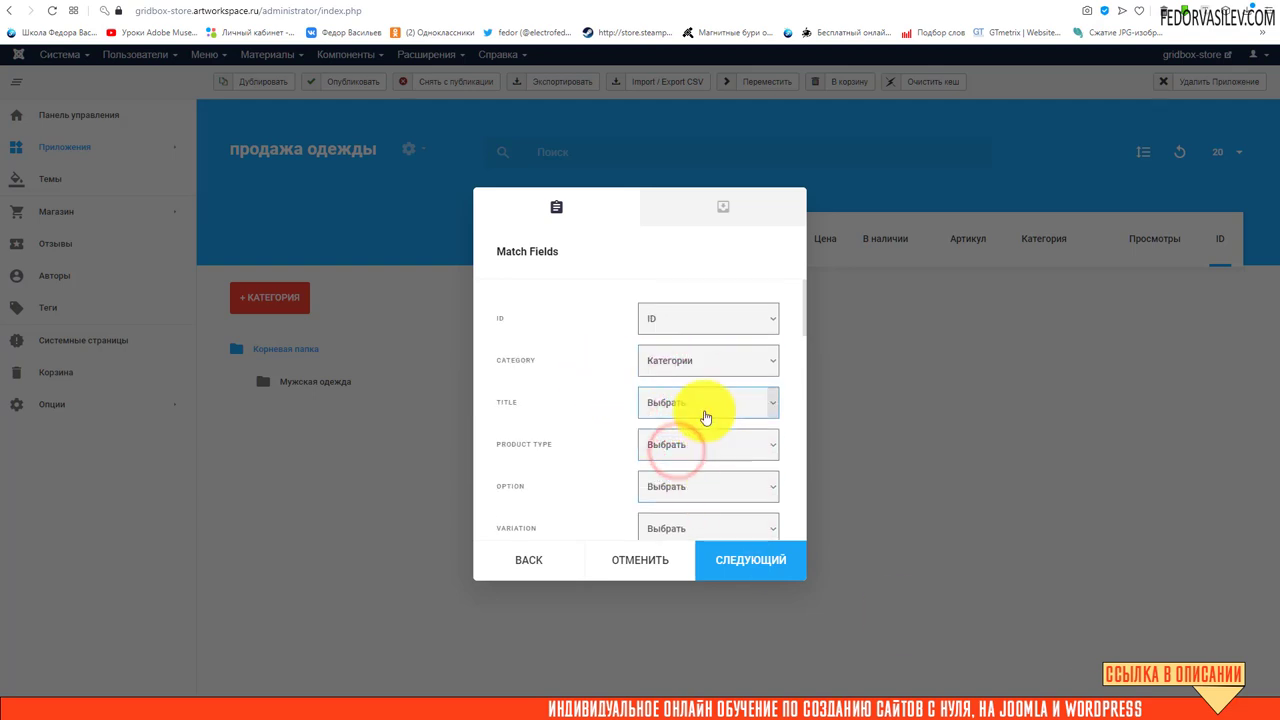
pyautogui.click(705, 404)
pyautogui.click(688, 472)
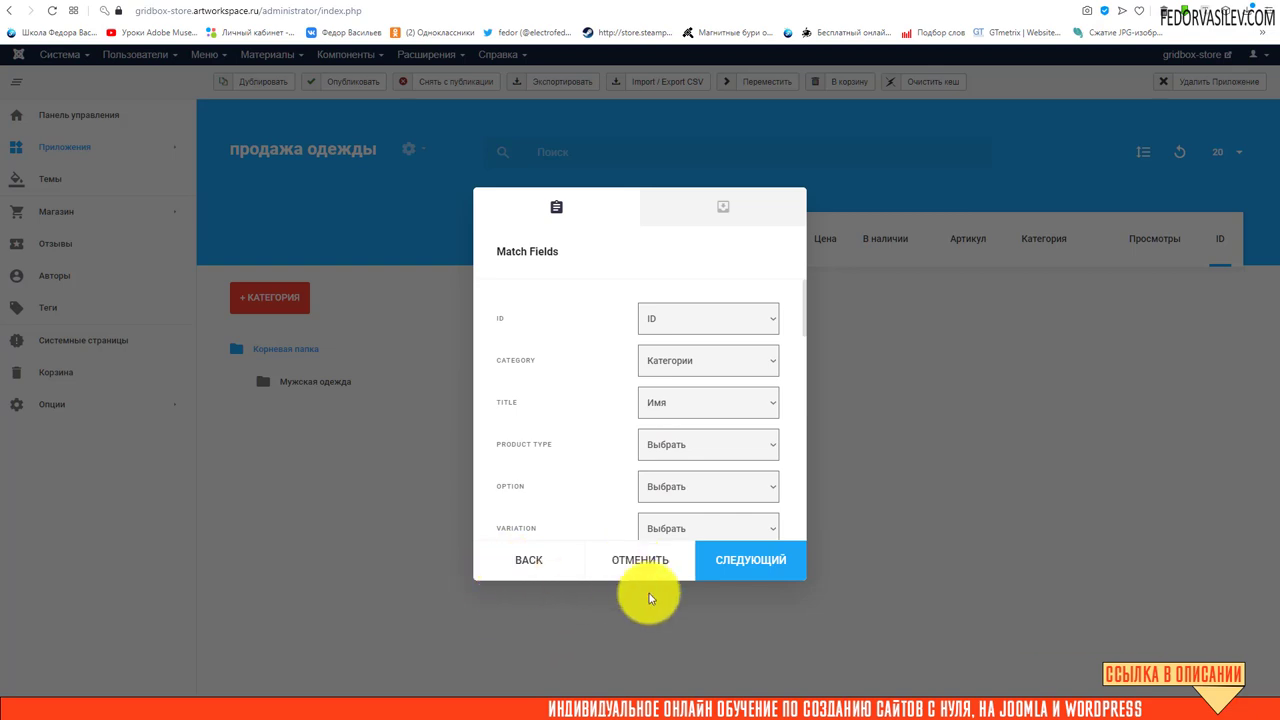
# - Run the preliminary import check and inspect the details of the reported errors
pyautogui.click(761, 566)
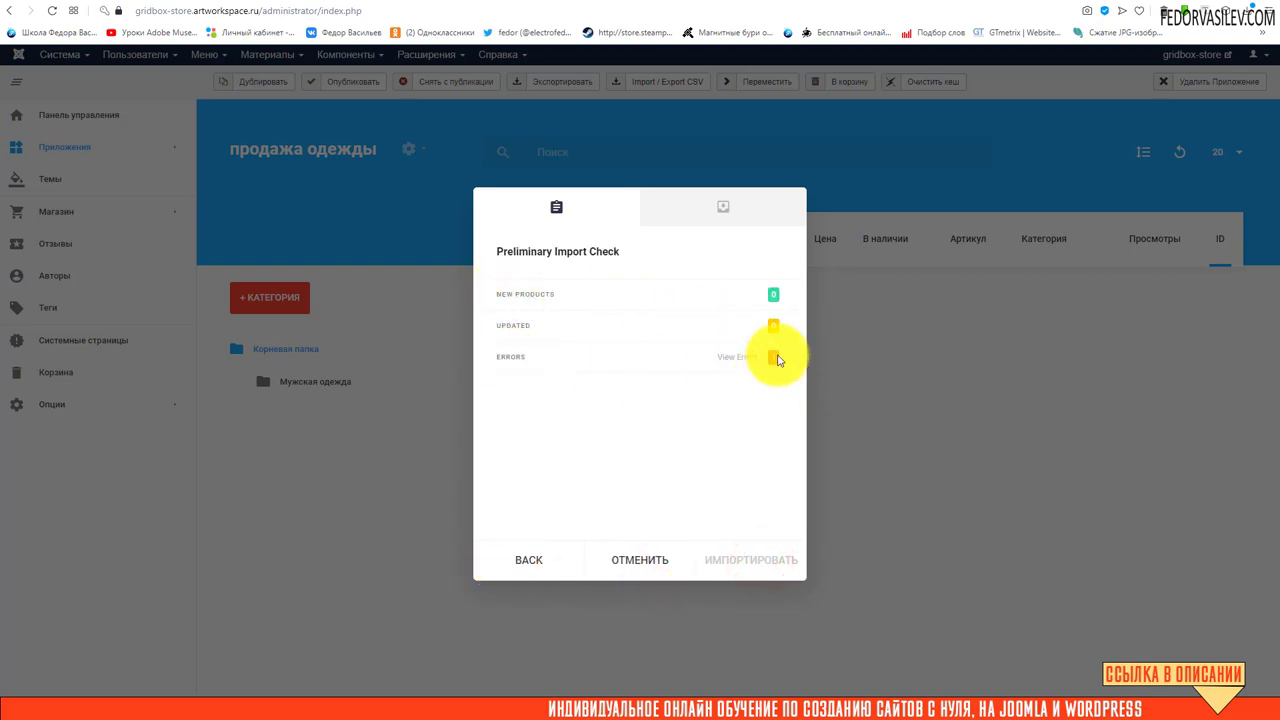
pyautogui.click(746, 364)
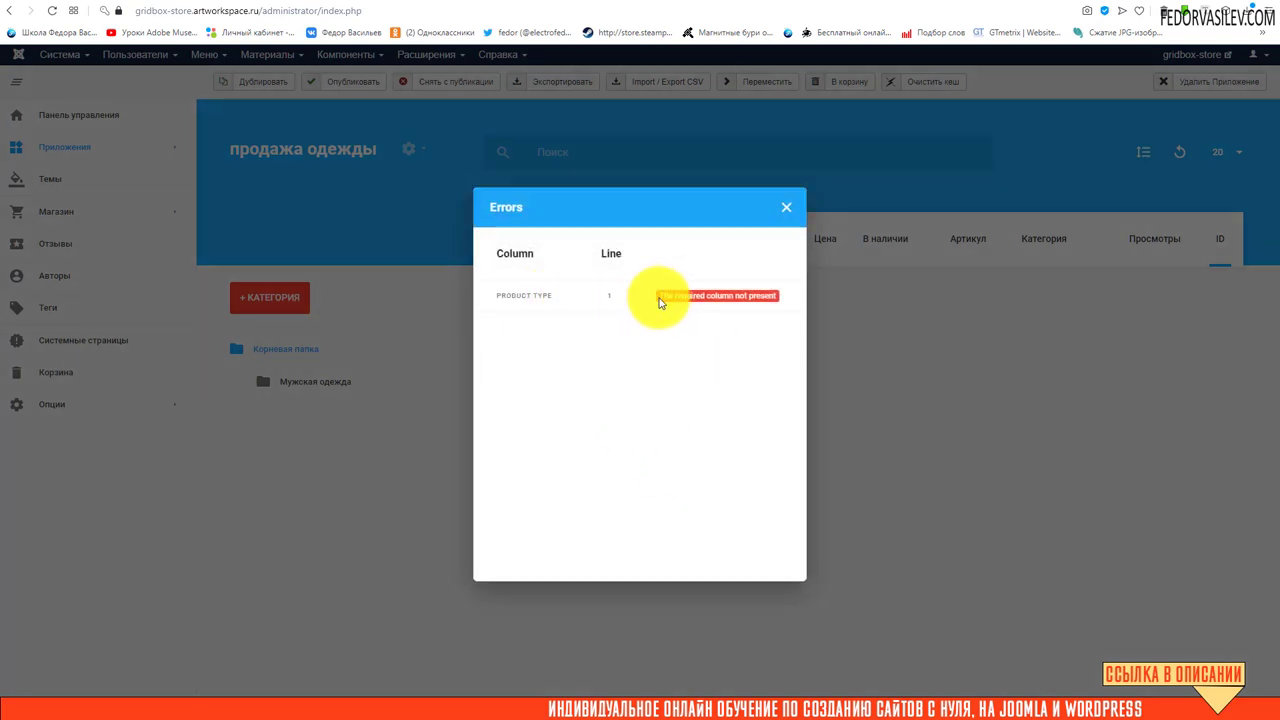
pyautogui.moveTo(659, 300); pyautogui.dragTo(774, 299)
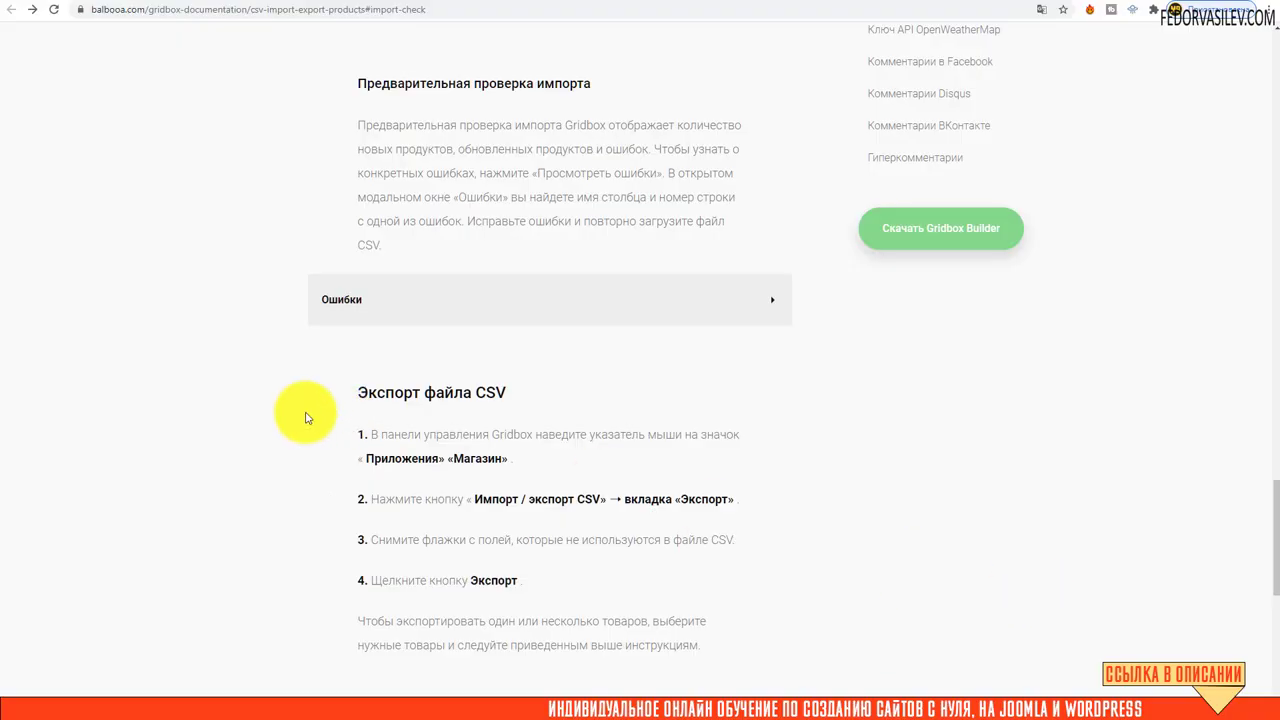
# - Expand the Ошибки section under Предварительная проверка импорта in the Gridbox documentation
pyautogui.click(345, 299)
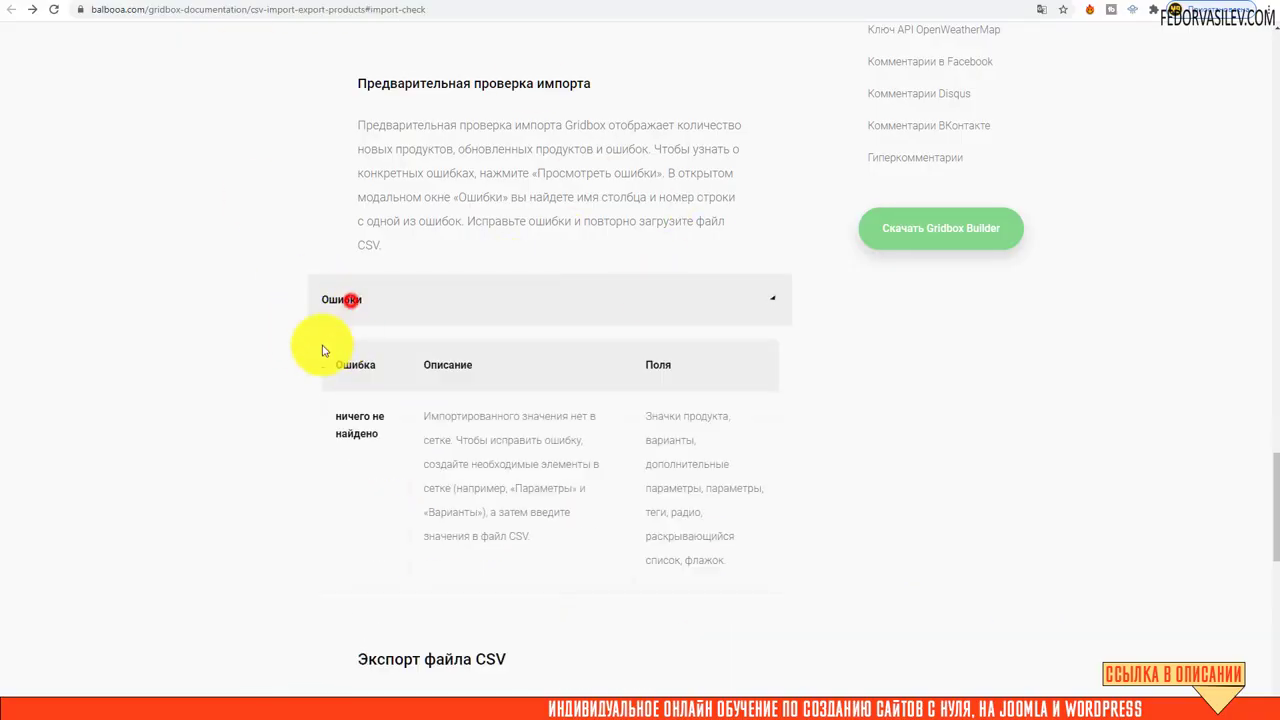
# - Read through the import error types, their descriptions and affected fields in the Ошибки table of the documentation
pyautogui.scroll(-2, 380, 257)
pyautogui.scroll(-1, 440, 257)
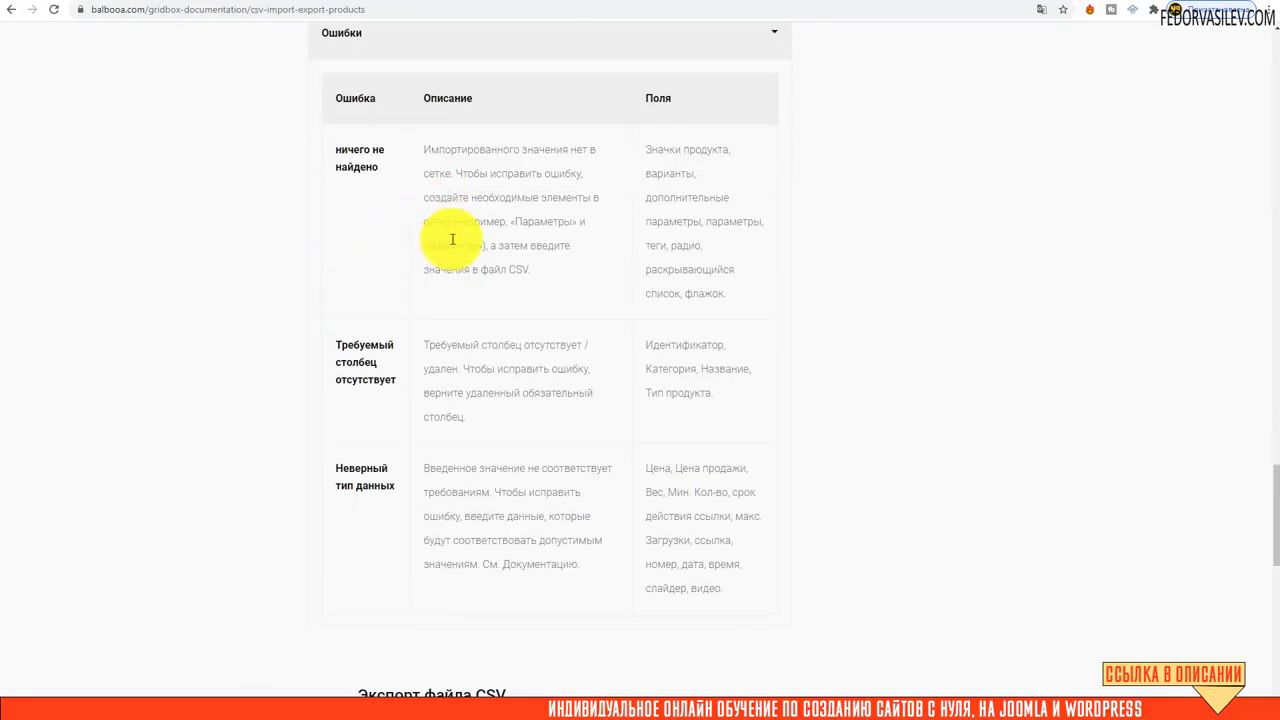
pyautogui.scroll(-3, 455, 250)
pyautogui.scroll(1, 600, 509)
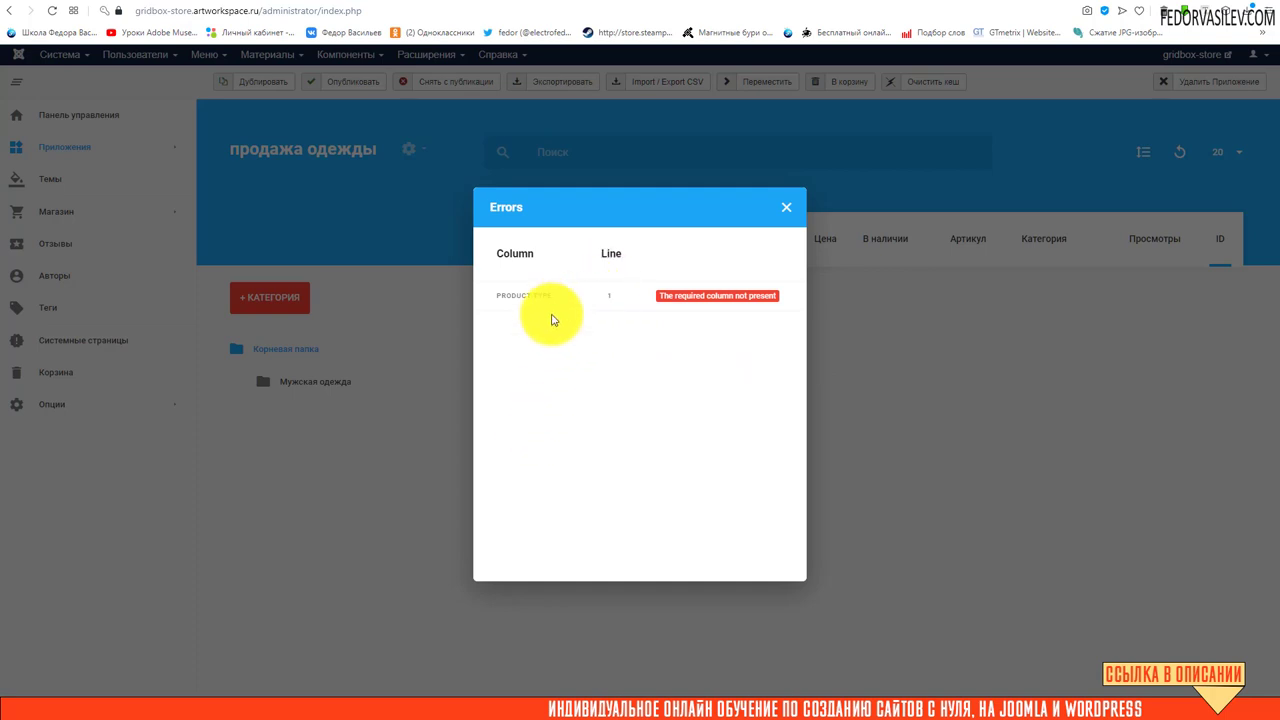
# - Leave the import error details and toggle the Price and Published fields in the store's product export settings
pyautogui.press('Escape')
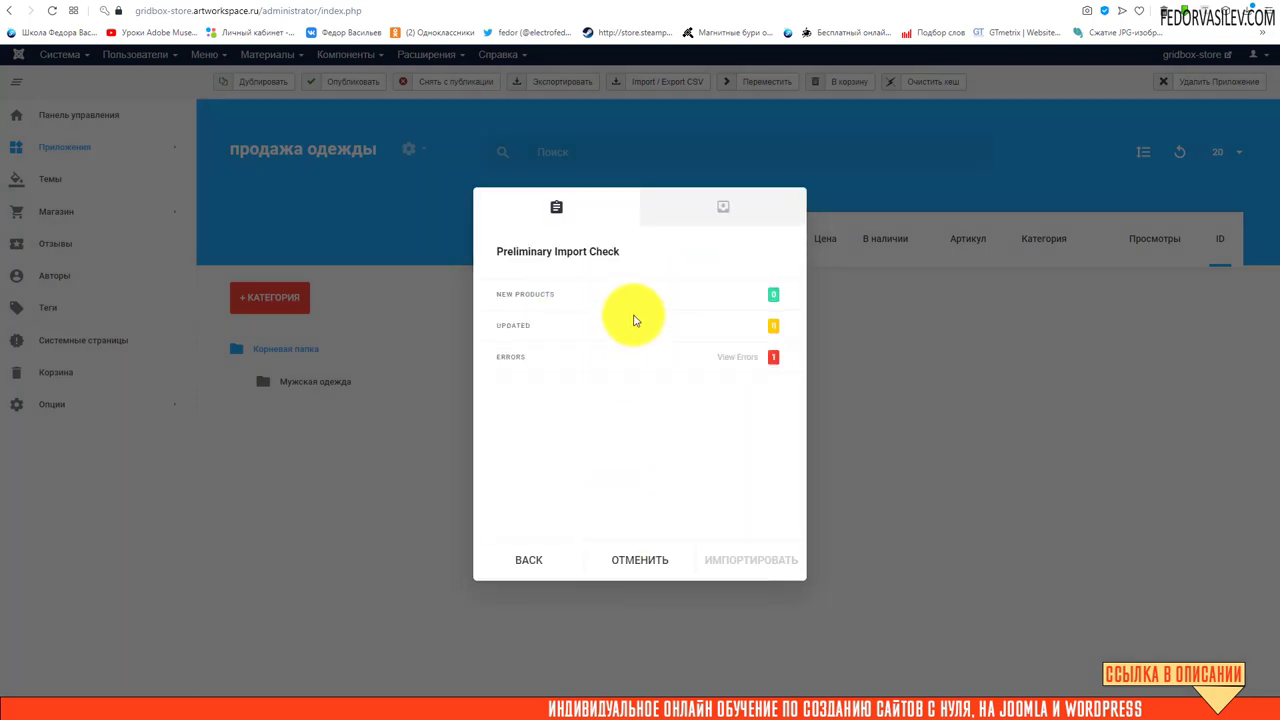
pyautogui.click(743, 226)
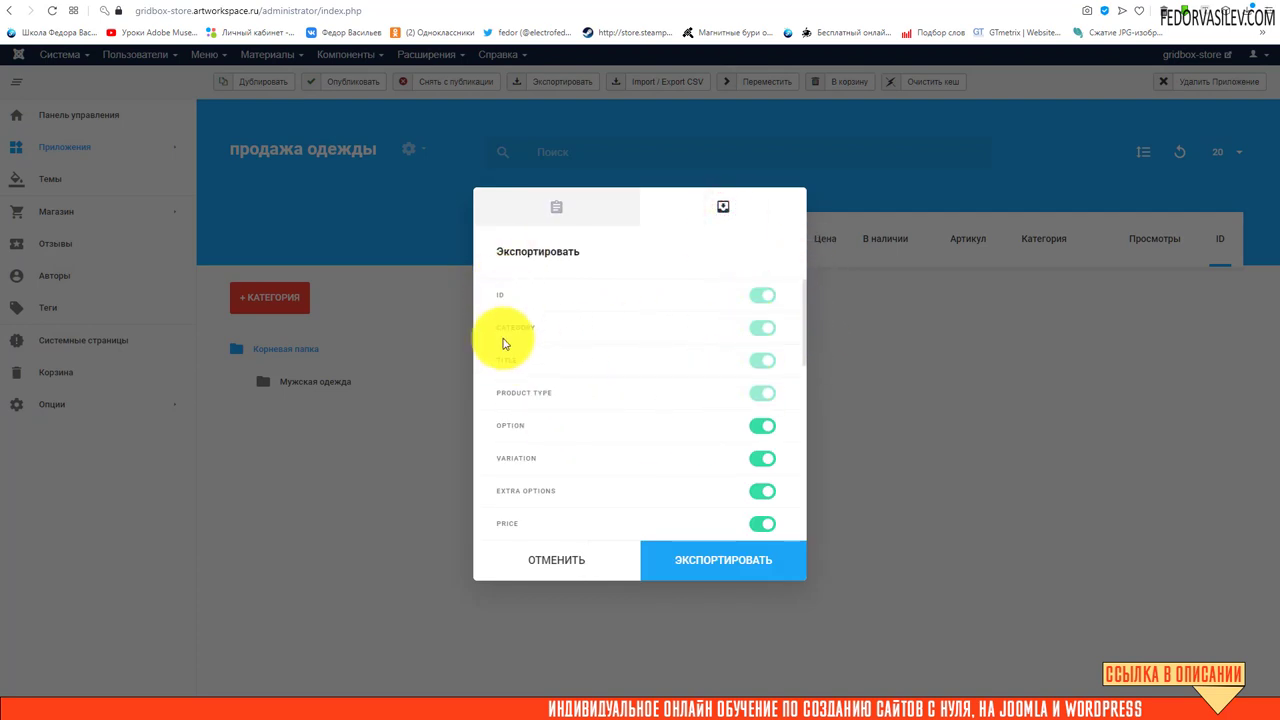
pyautogui.scroll(-2, 753, 404)
pyautogui.click(757, 396)
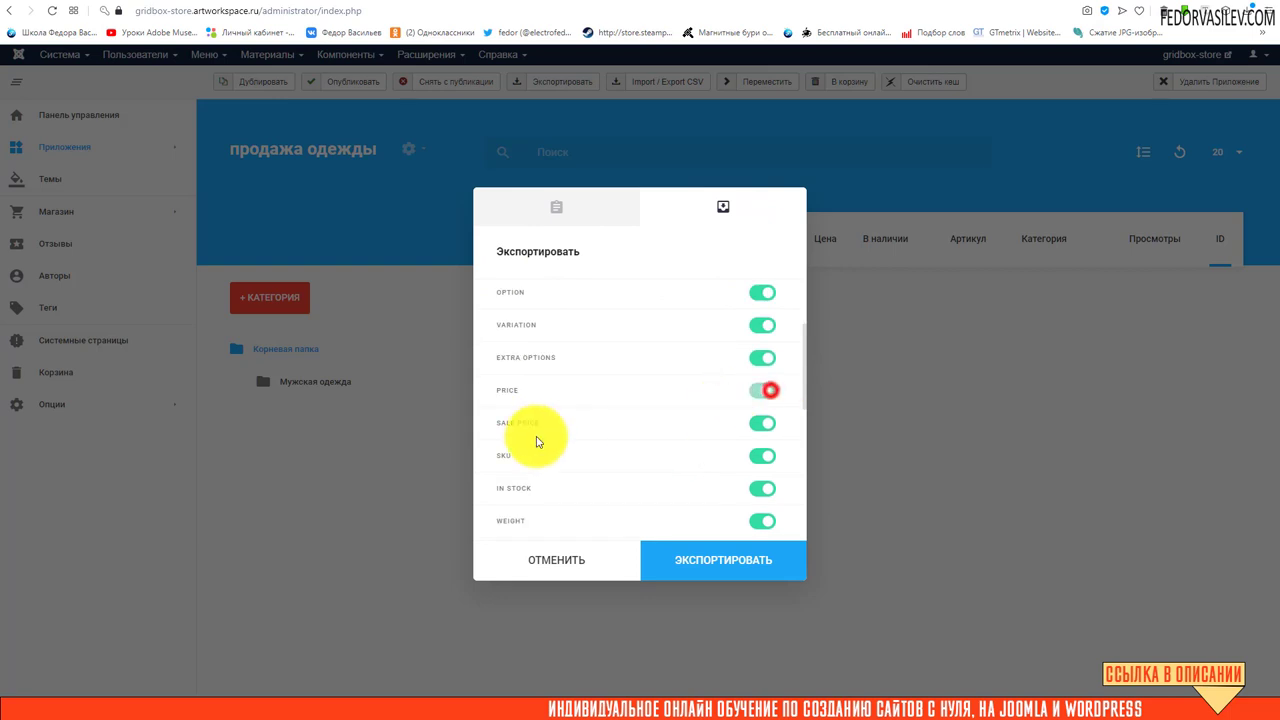
pyautogui.click(758, 462)
pyautogui.scroll(1, 729, 400)
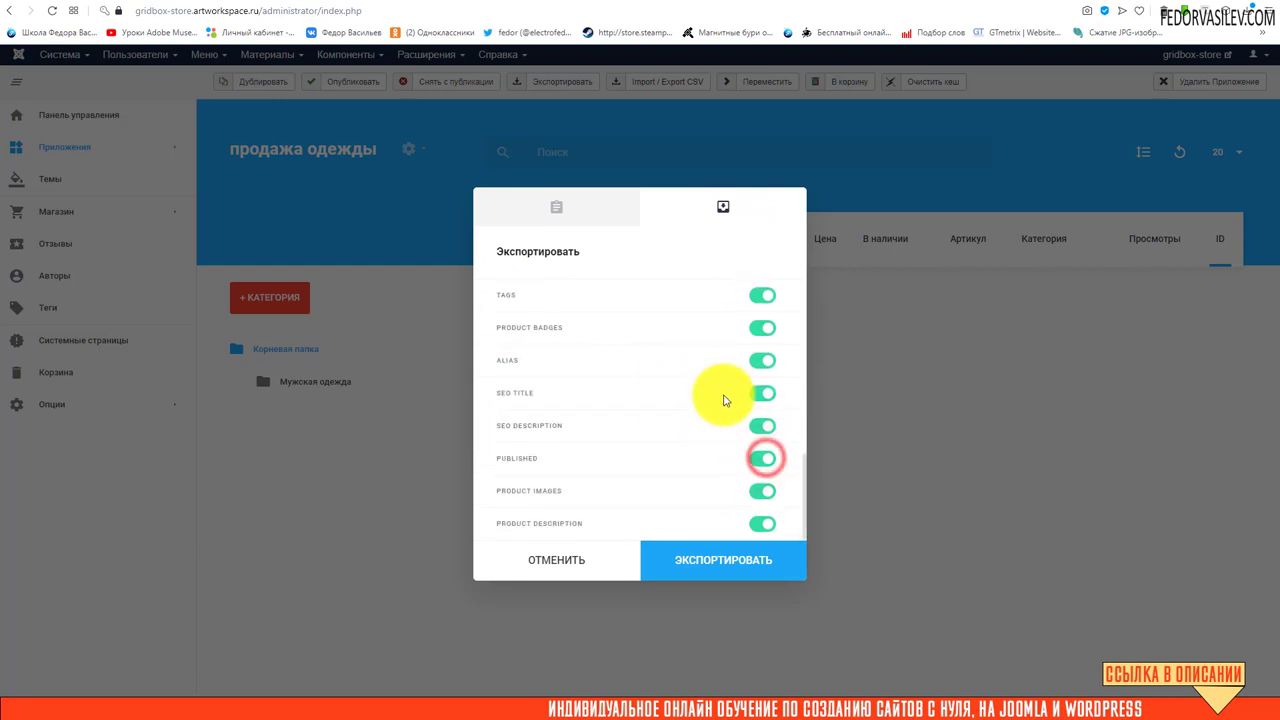
# - Export the store products and save them as the CSV file gridbox-products.csv
pyautogui.click(582, 567)
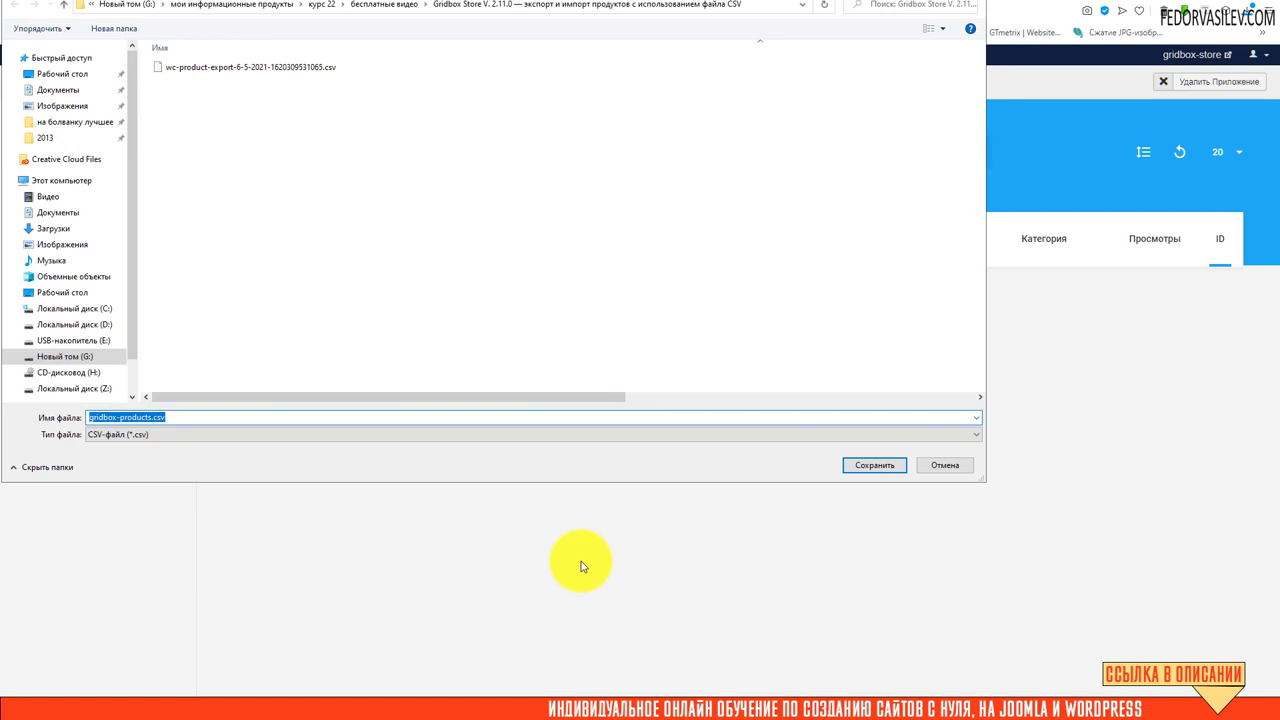
pyautogui.click(128, 417)
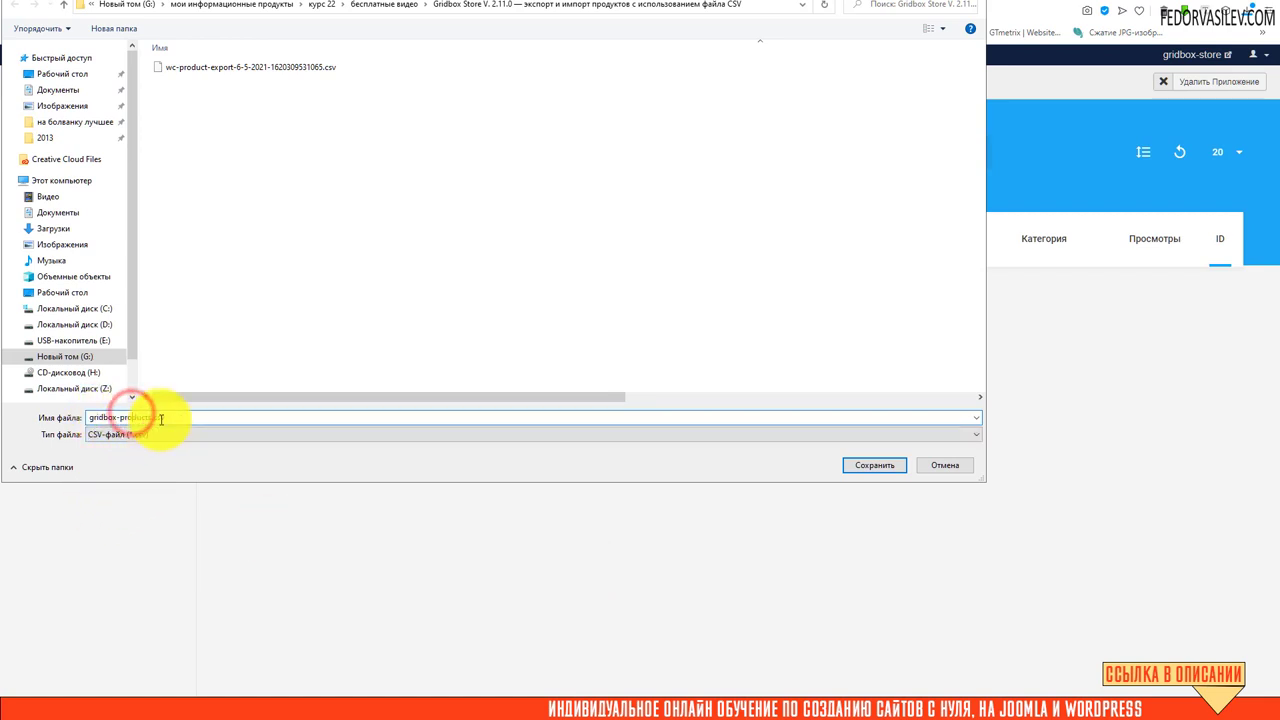
pyautogui.doubleClick(181, 418)
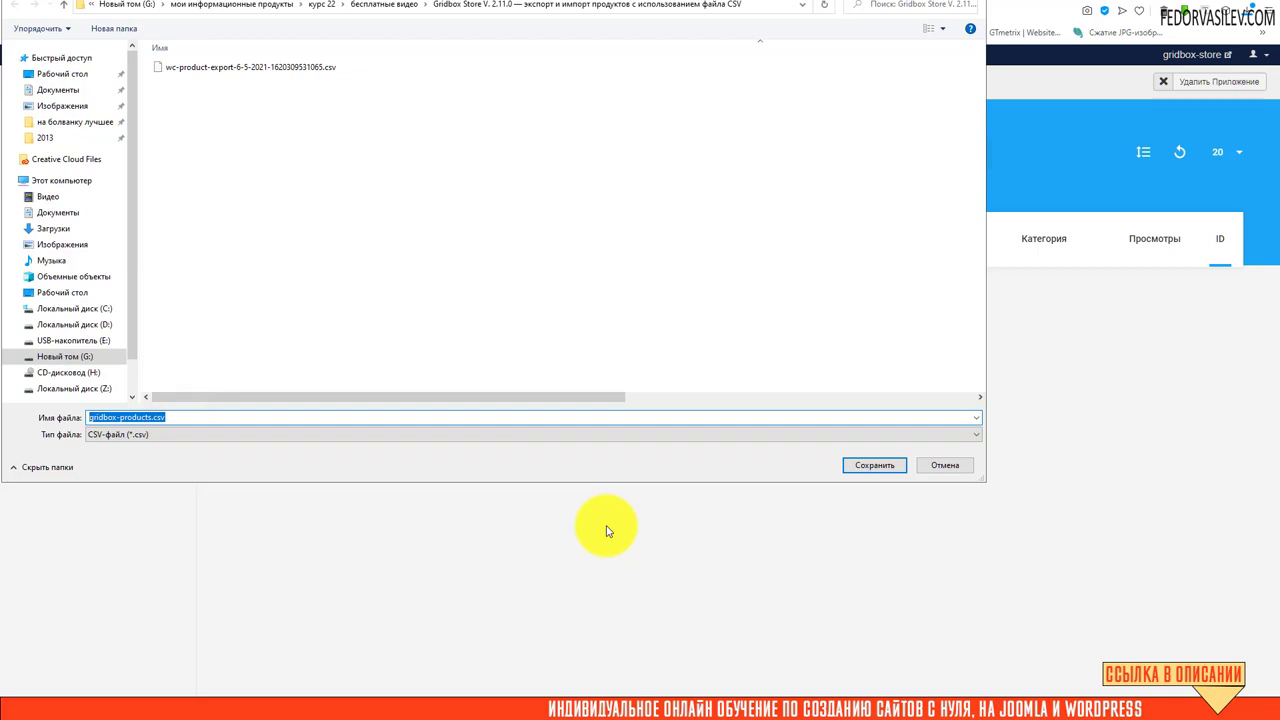
pyautogui.press('Return')
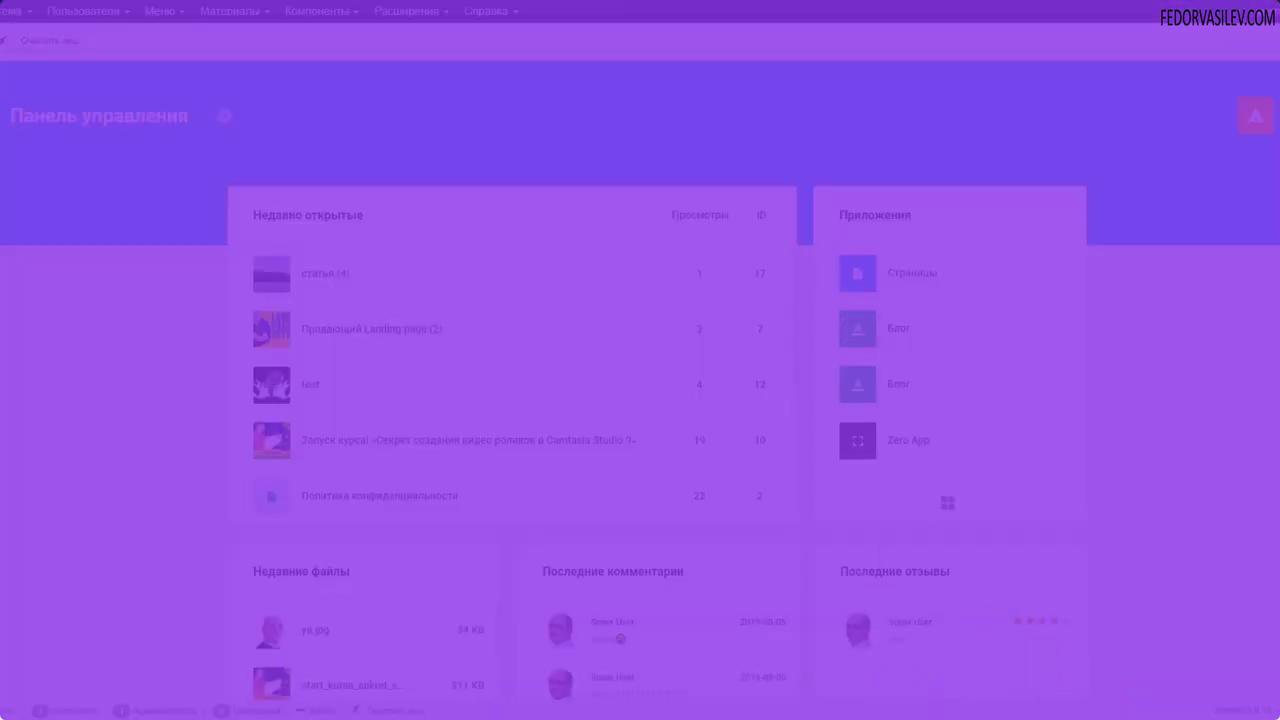
pyautogui.click(1255, 117)
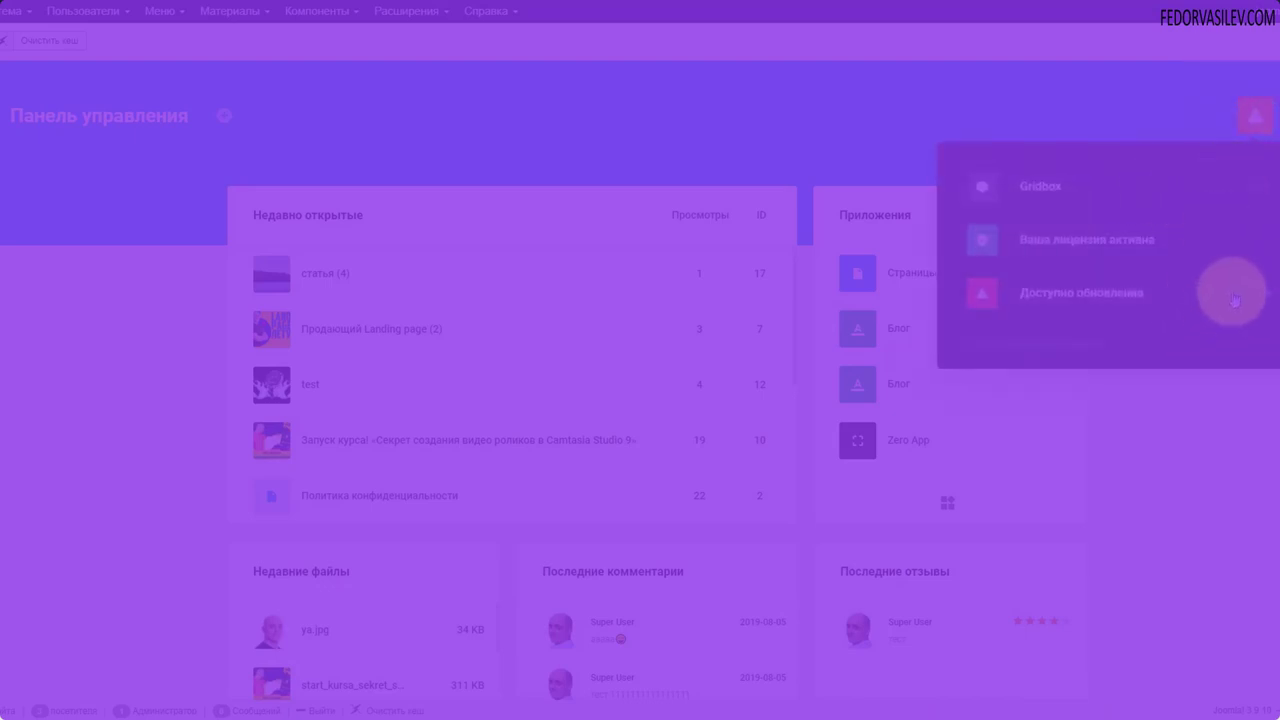
pyautogui.click(1026, 226)
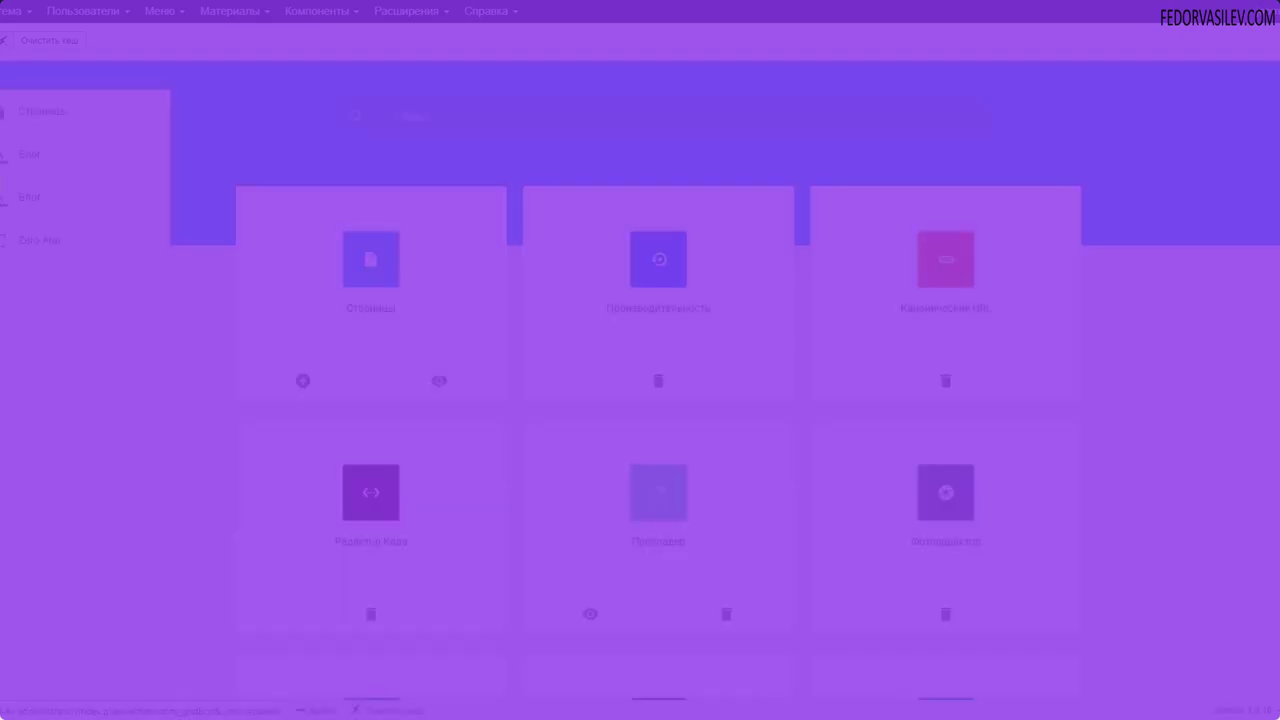
pyautogui.click(18, 242)
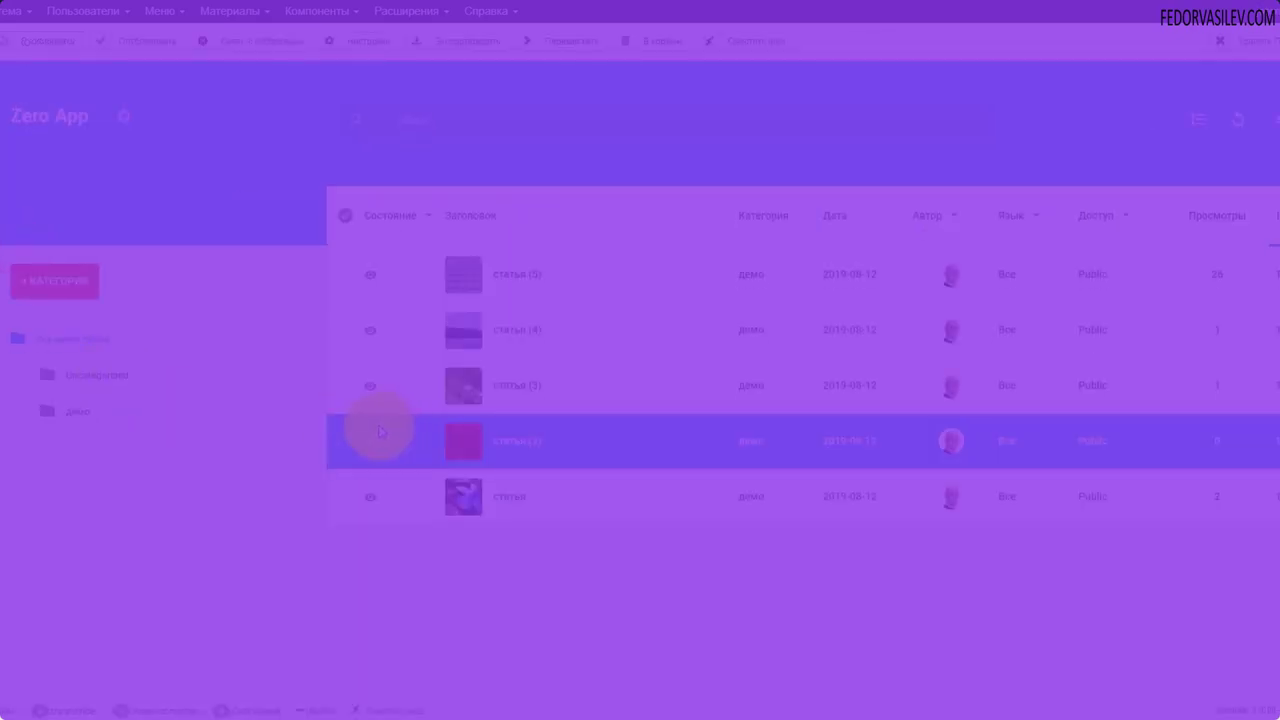
pyautogui.click(127, 118)
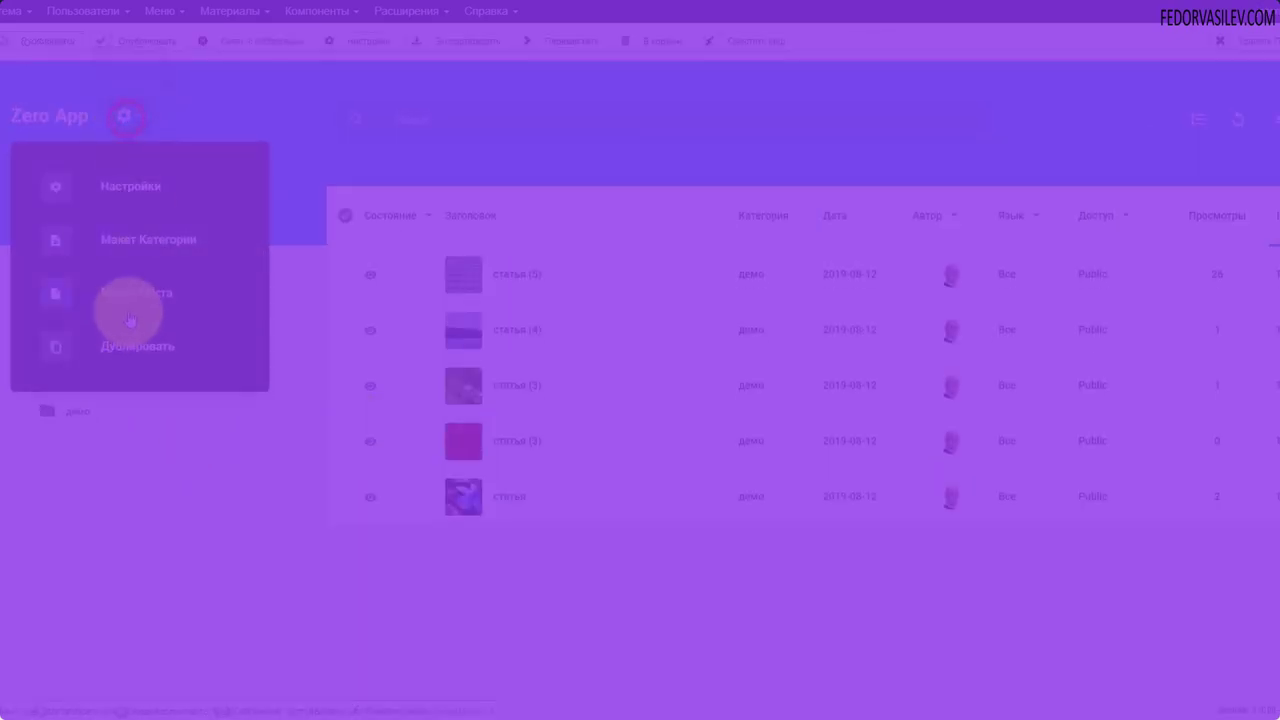